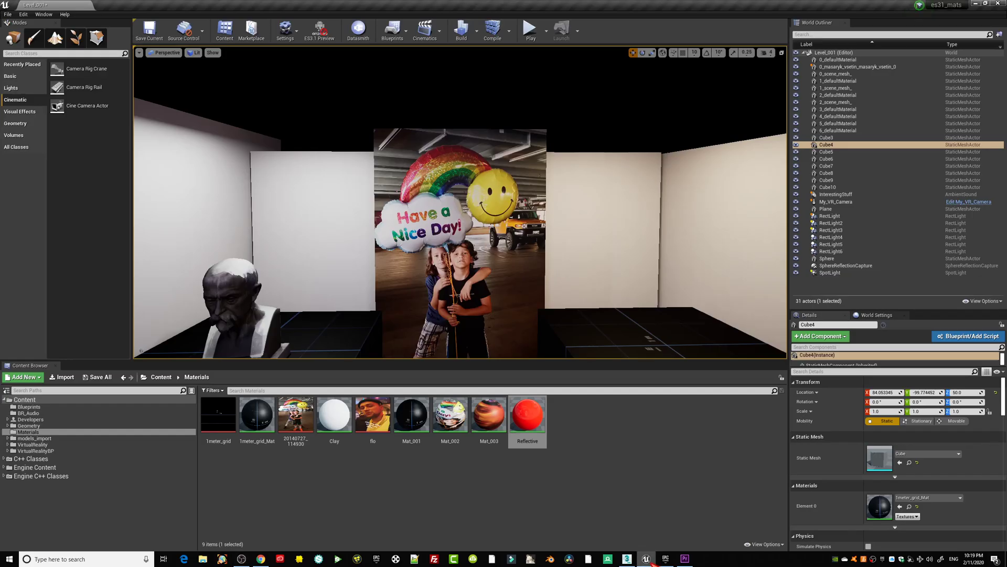
- Examine the bust on its black pedestal in the gallery level
click(647, 558)
right_drag(448, 263, 410, 244)
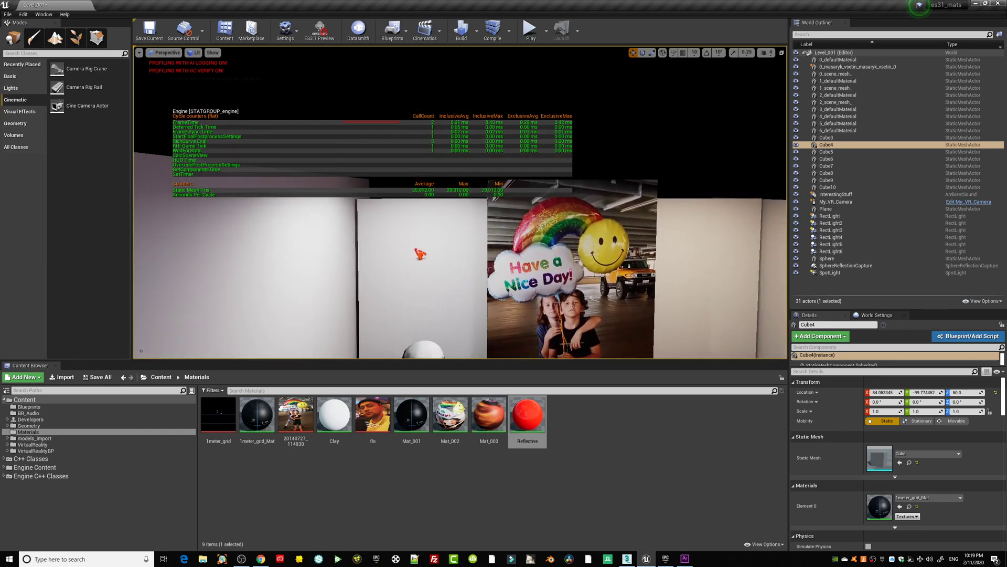
drag(484, 291, 495, 353)
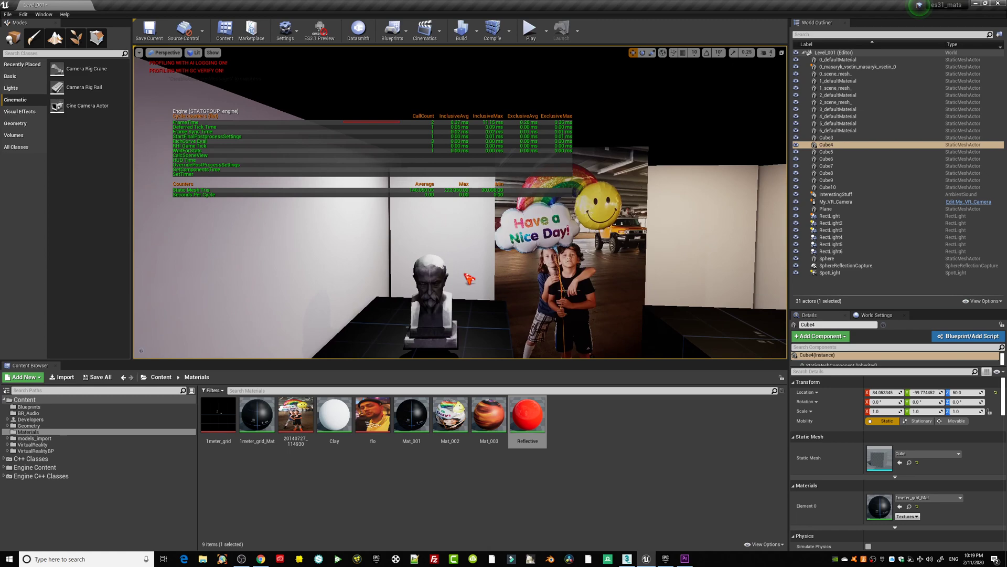
click(431, 300)
middle_drag(431, 300, 456, 341)
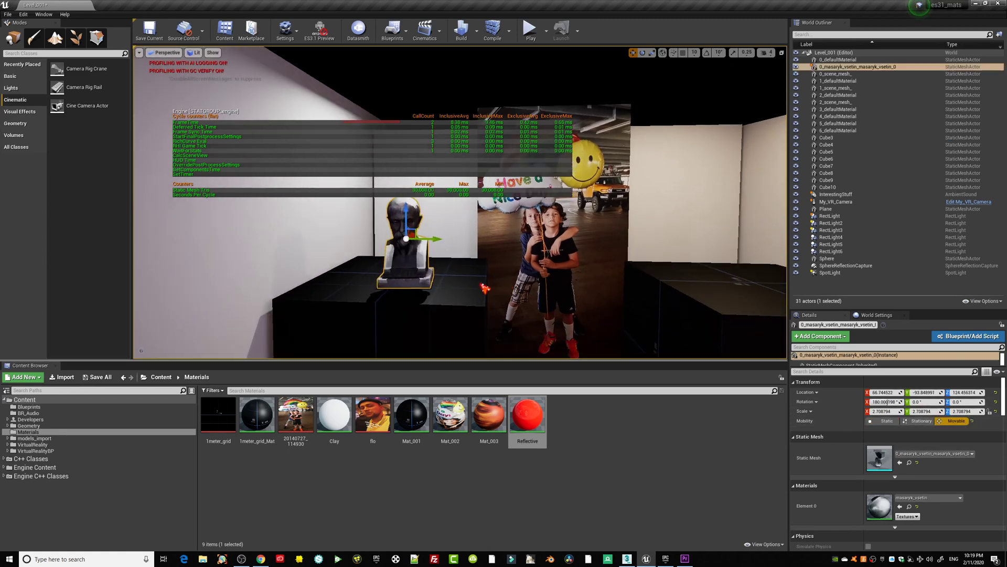
mouse_move(544, 305)
right_down()
mouse_move(533, 304)
mouse_move(547, 303)
right_up()
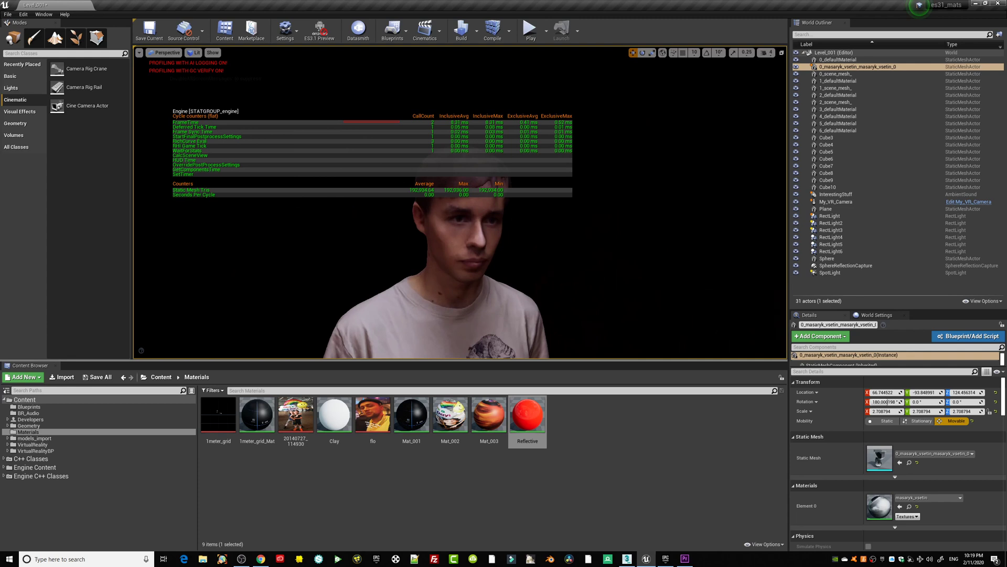
- Examine the scanned mesh of the standing man in the grey T-shirt from several angles
click(475, 278)
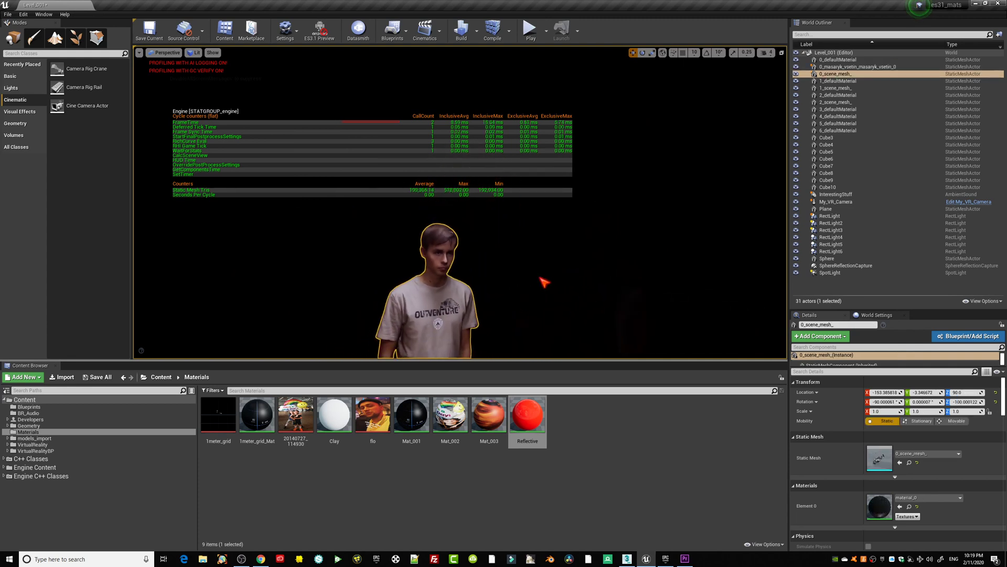
right_drag(526, 280, 617, 278)
right_drag(463, 269, 475, 210)
mouse_move(495, 291)
mouse_down()
mouse_move(494, 246)
mouse_move(492, 281)
mouse_up()
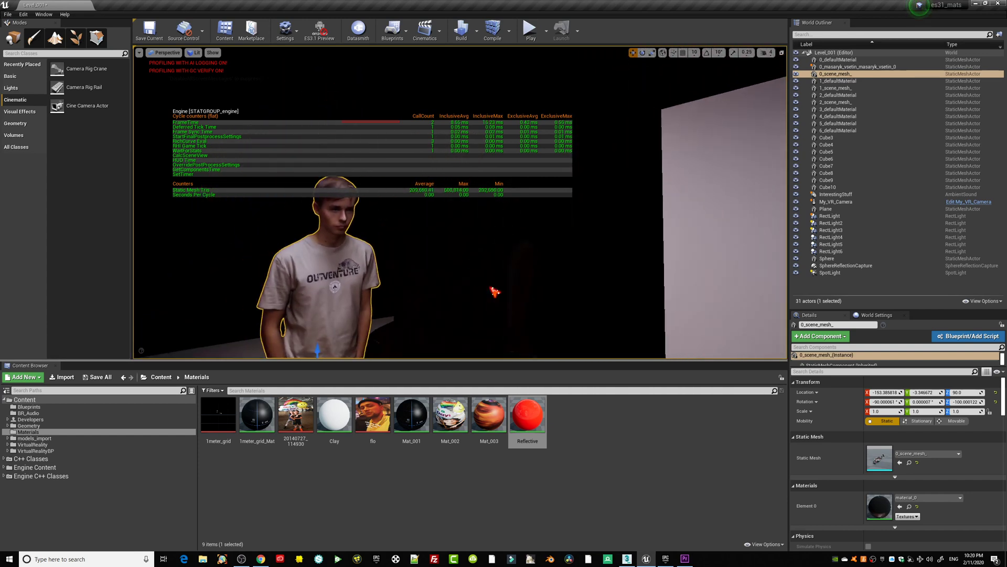
right_drag(495, 292, 457, 284)
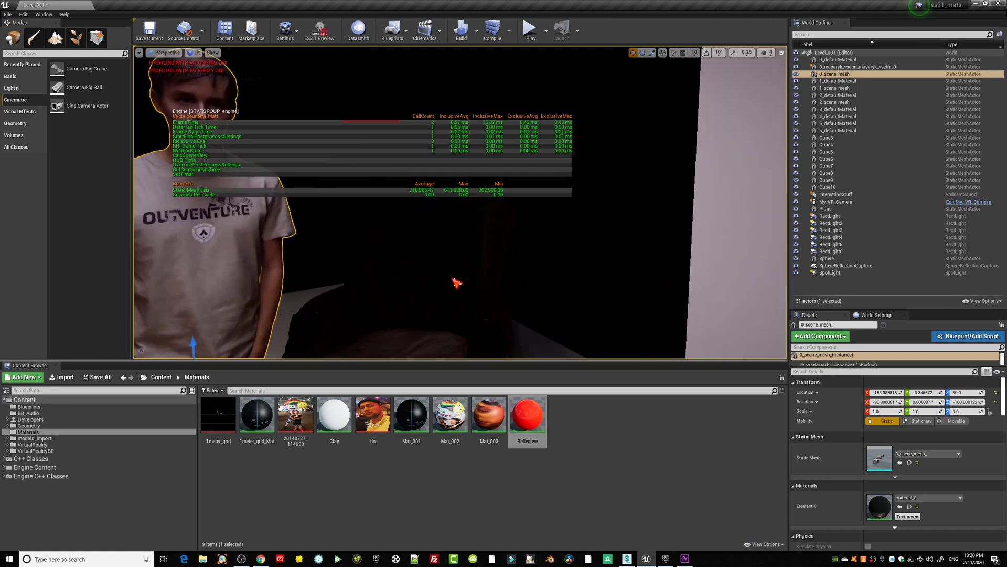
- Inspect the dark armchair's mesh in Wireframe view mode and return the viewport to Lit
click(457, 284)
click(193, 53)
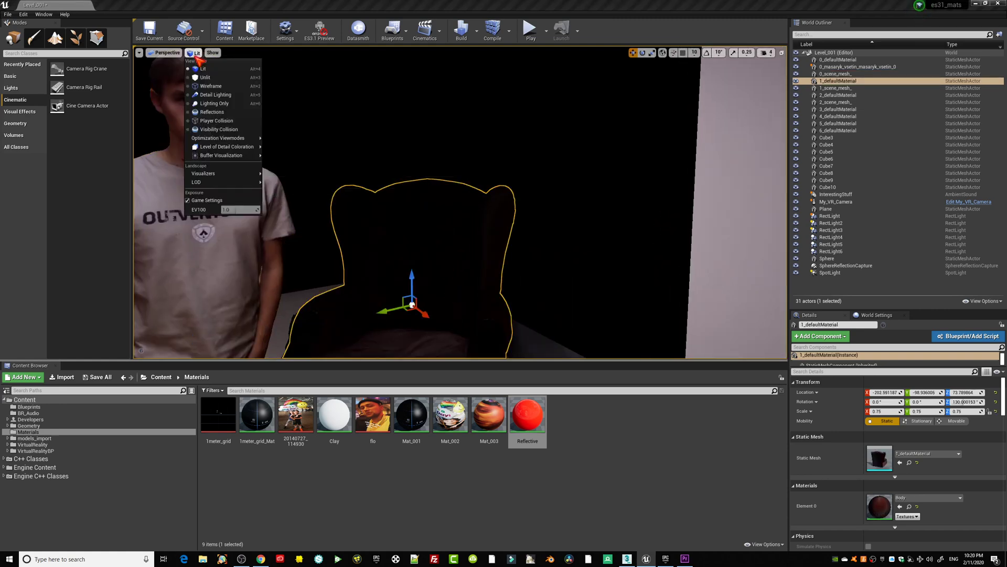
click(207, 87)
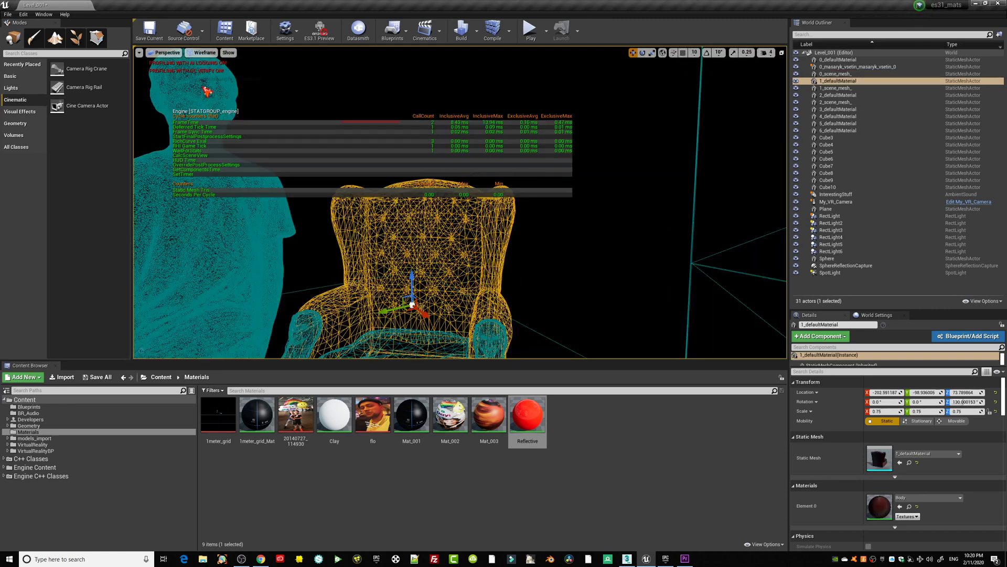
click(196, 53)
click(201, 67)
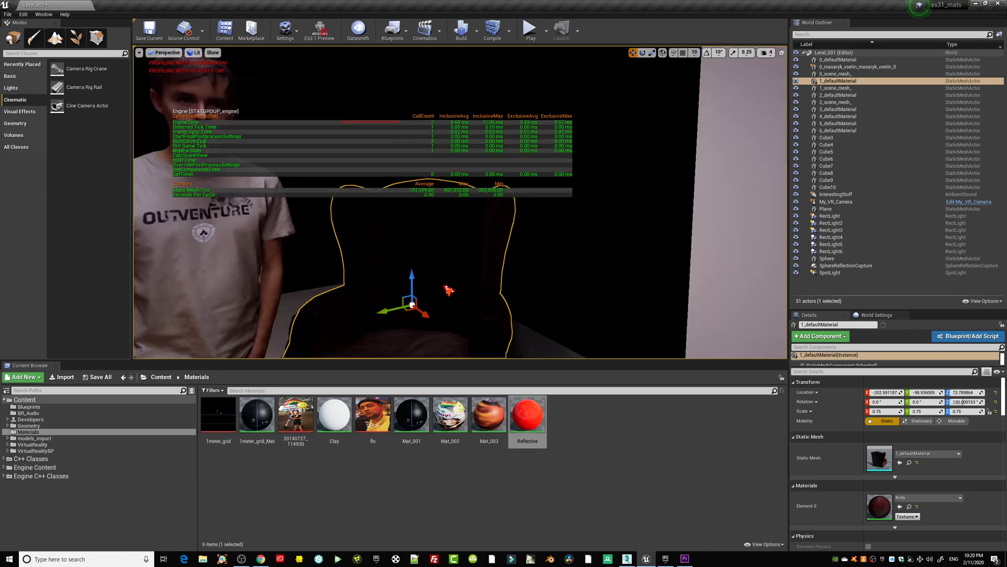
- Look around the gallery, then focus the view on the "Have a Nice Day!" photo panel and examine it
right_drag(408, 321, 735, 321)
right_drag(546, 296, 293, 310)
click(438, 320)
click(375, 293)
right_drag(376, 292, 536, 275)
click(536, 276)
key(f)
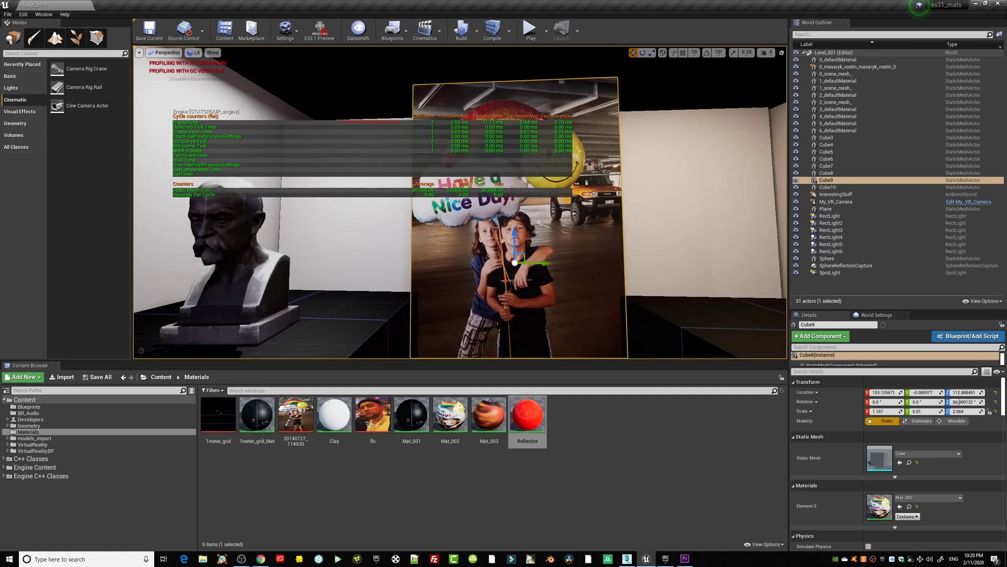
mouse_move(565, 275)
mouse_down()
mouse_move(567, 325)
mouse_move(553, 271)
mouse_up()
mouse_move(558, 275)
right_down()
mouse_move(572, 276)
mouse_move(557, 275)
right_up()
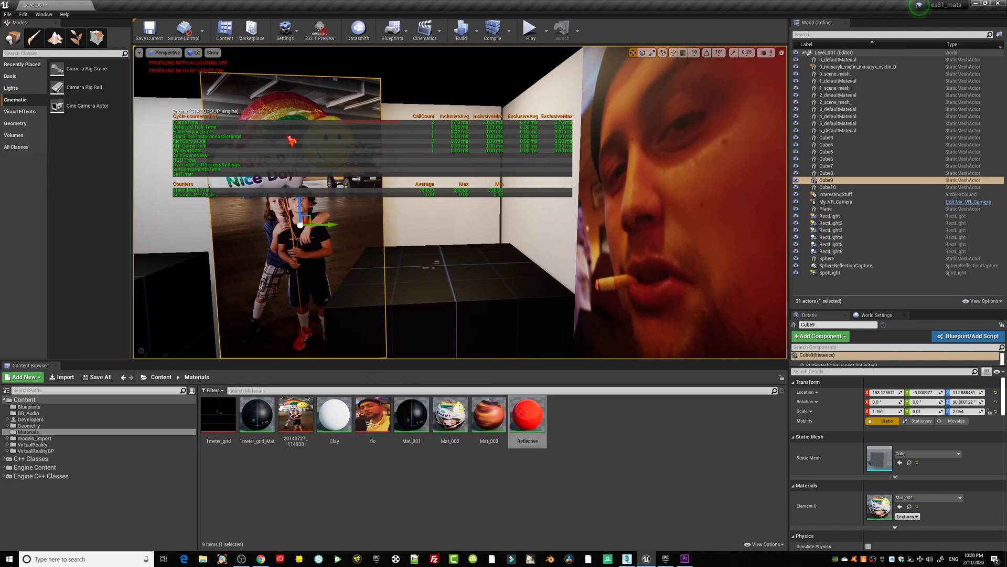
- Check the installed Substance in UE4 plugin's enabled state in the plugin list, then close the list
click(285, 29)
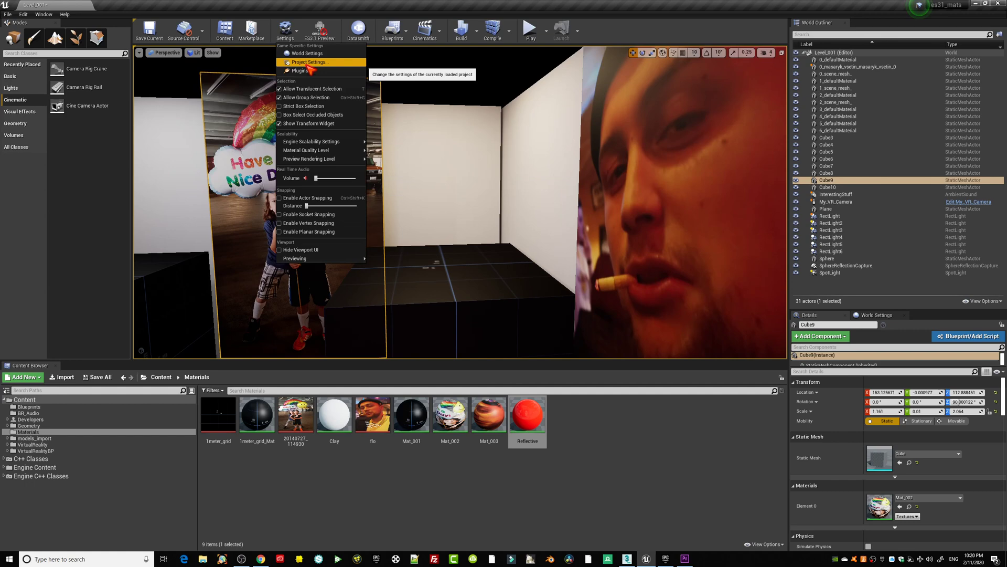
click(301, 70)
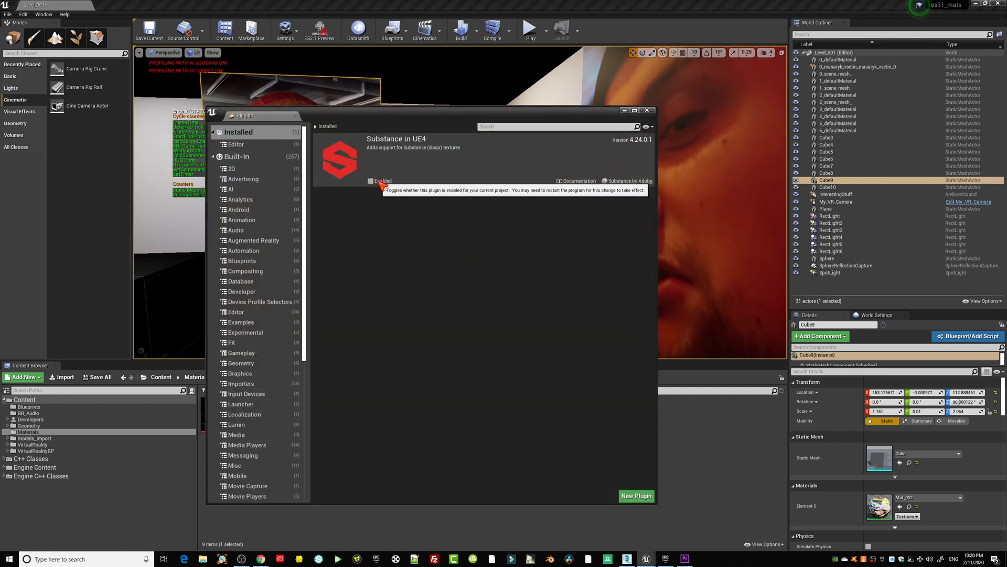
click(648, 111)
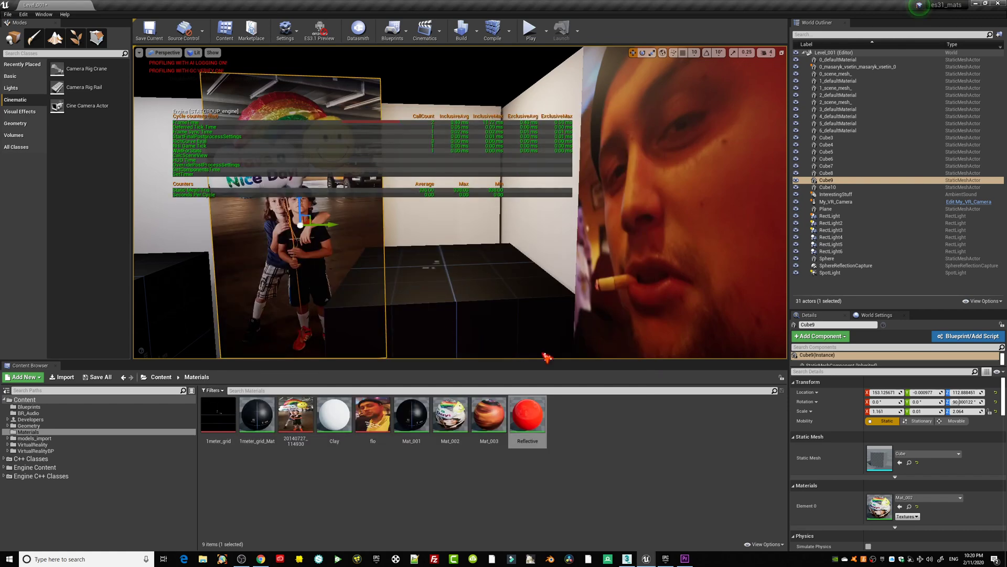
- Inspect the Texture Sample feeding Base Color in the 1meter_grid_Mat material and close it, discarding any changes
drag(499, 321, 461, 317)
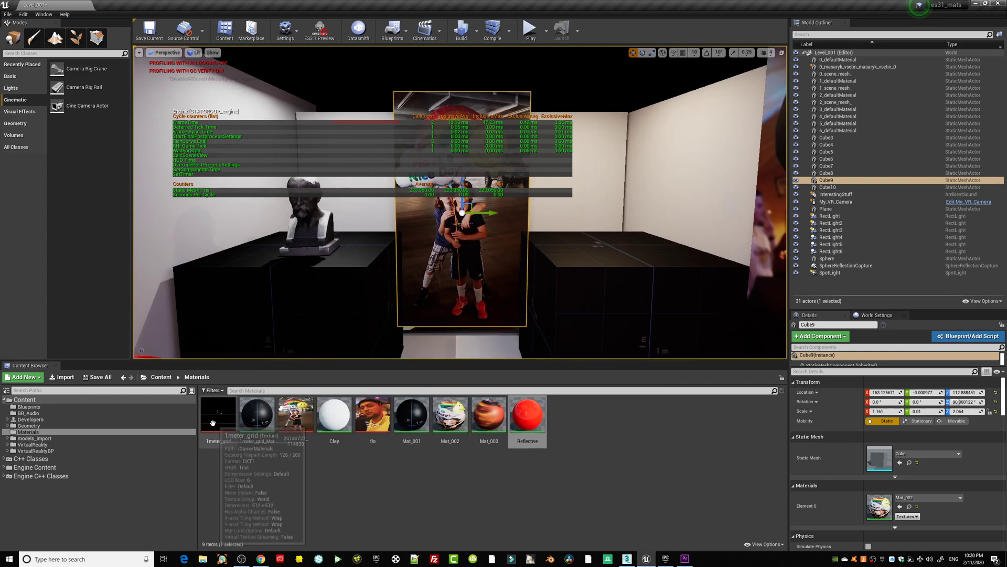
double_click(270, 414)
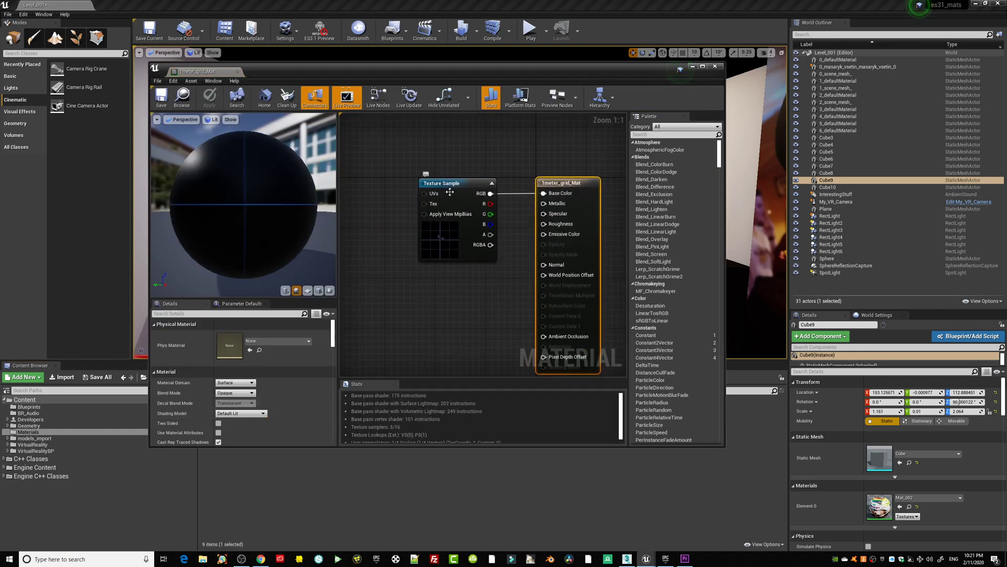
drag(448, 186, 415, 173)
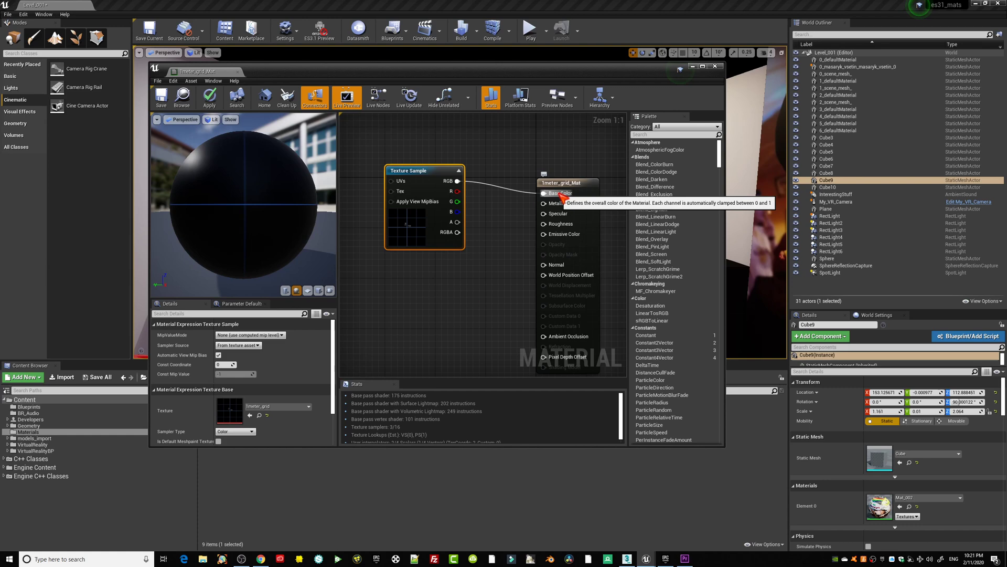
click(715, 66)
click(550, 308)
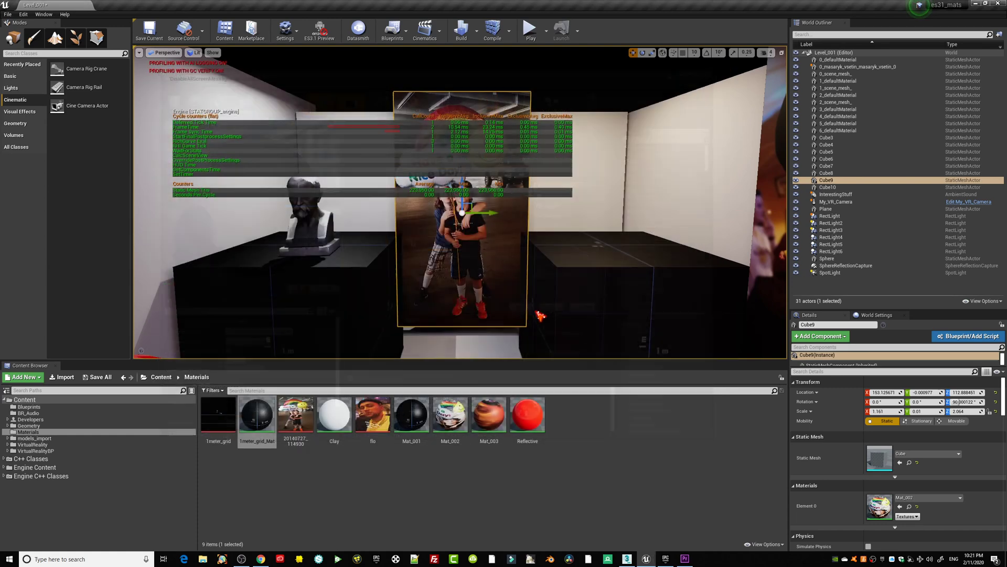
- Inspect the red colour and the roughness constant in the Reflective material's graph, then close the material
mouse_move(498, 305)
mouse_down()
mouse_move(470, 318)
mouse_move(453, 309)
mouse_move(484, 304)
mouse_up()
right_drag(486, 296, 487, 296)
double_click(527, 417)
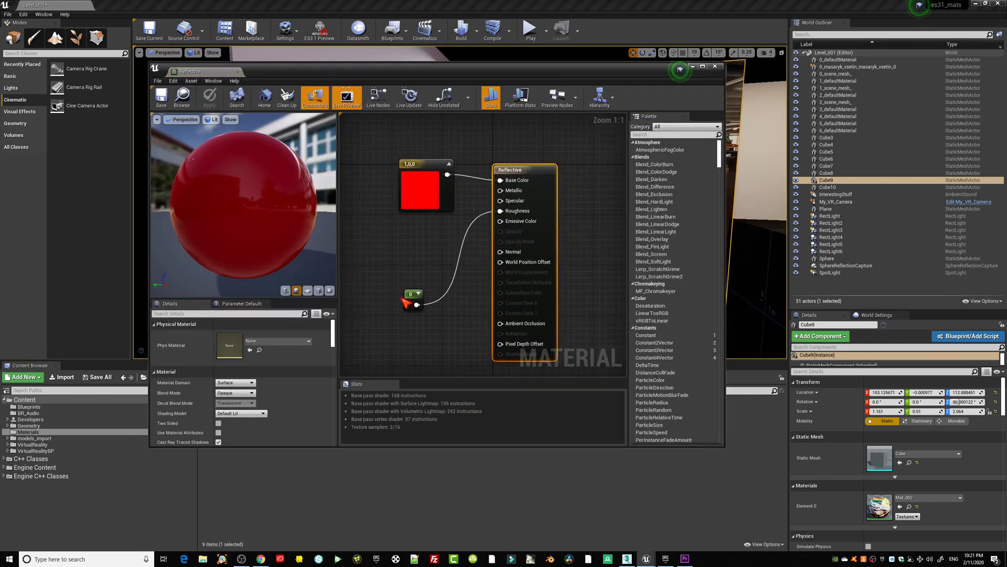
click(408, 302)
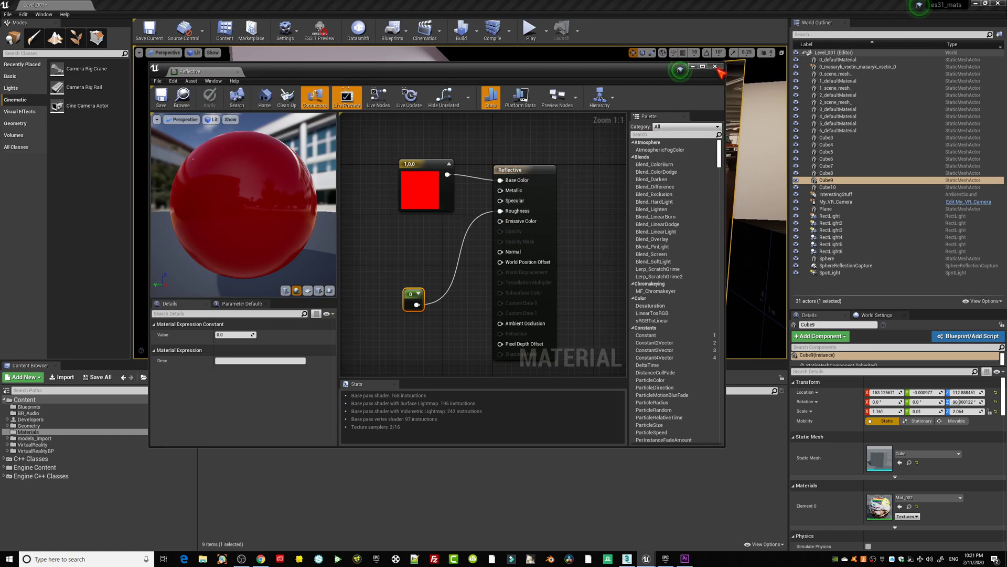
click(715, 67)
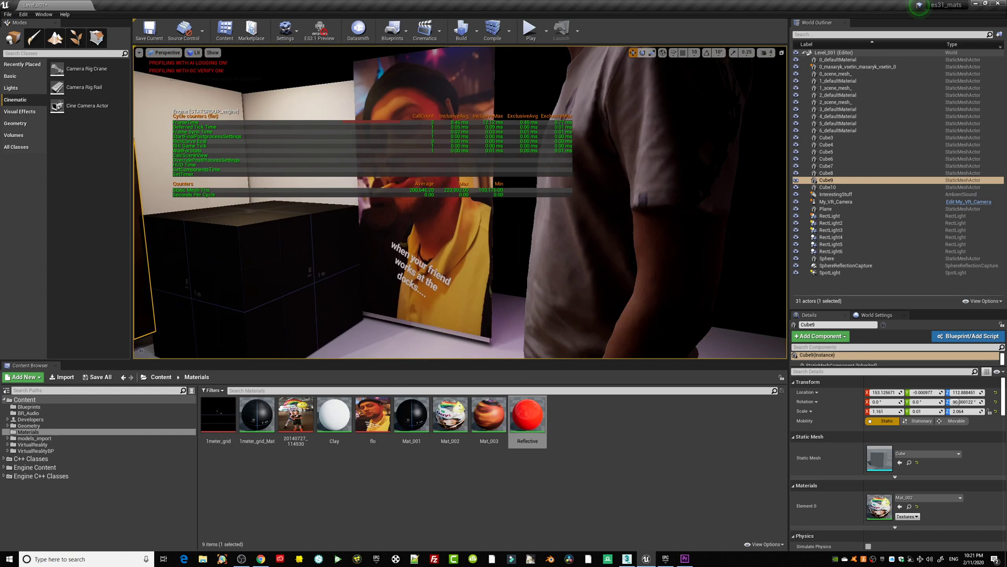
- Inspect the colour, specular and roughness constants in the Clay material's graph and close it without applying changes
click(492, 318)
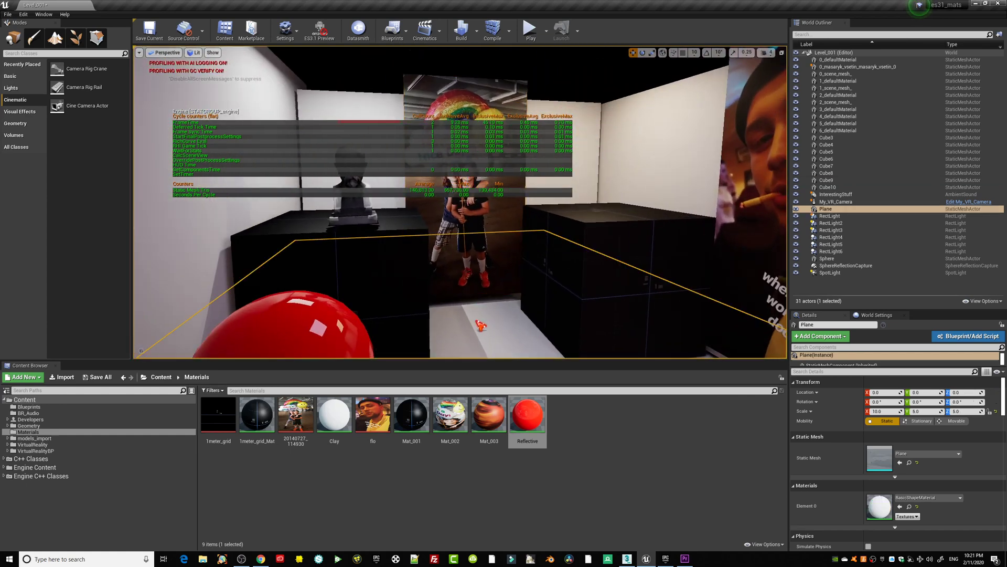
double_click(342, 418)
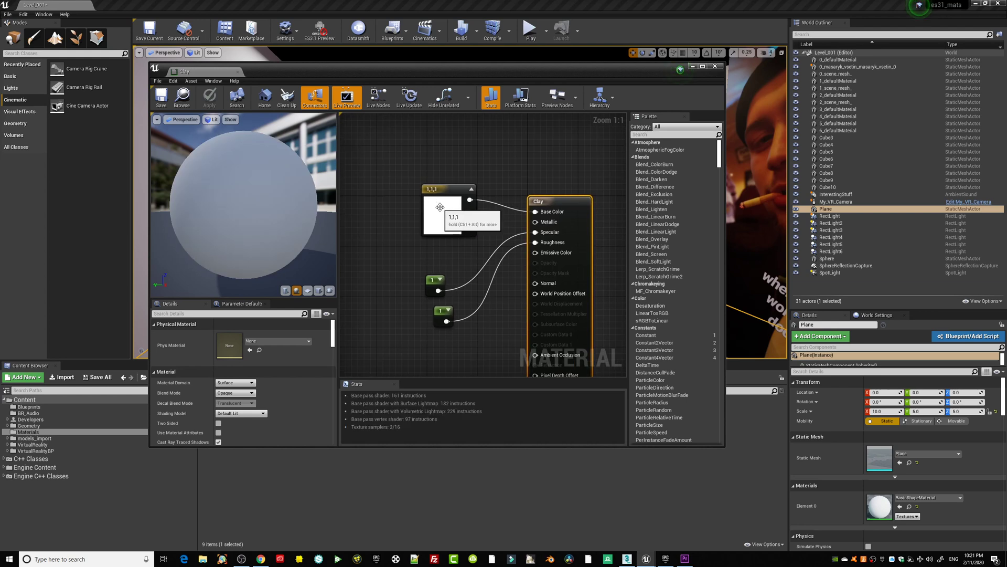
drag(440, 207, 451, 189)
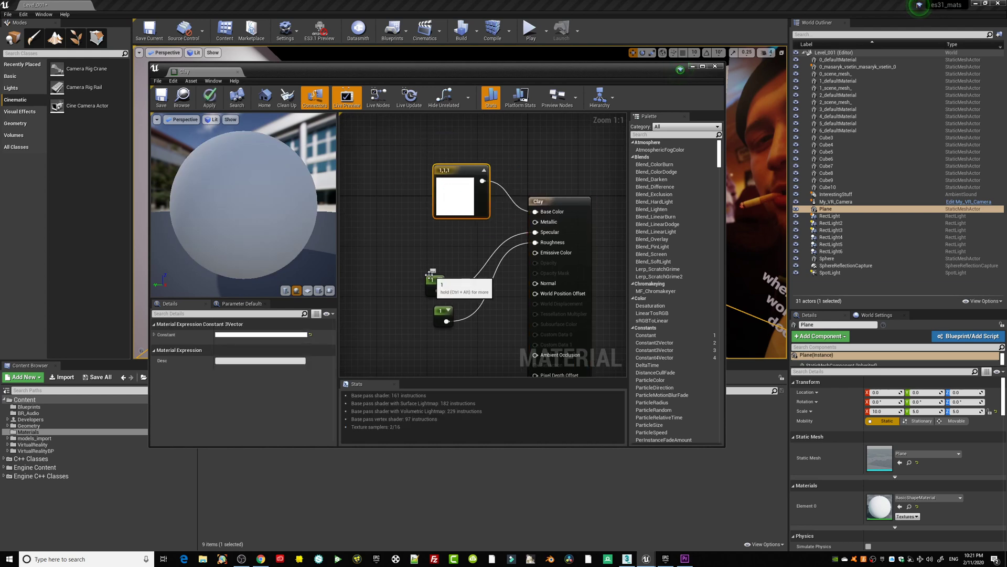
drag(429, 274, 418, 234)
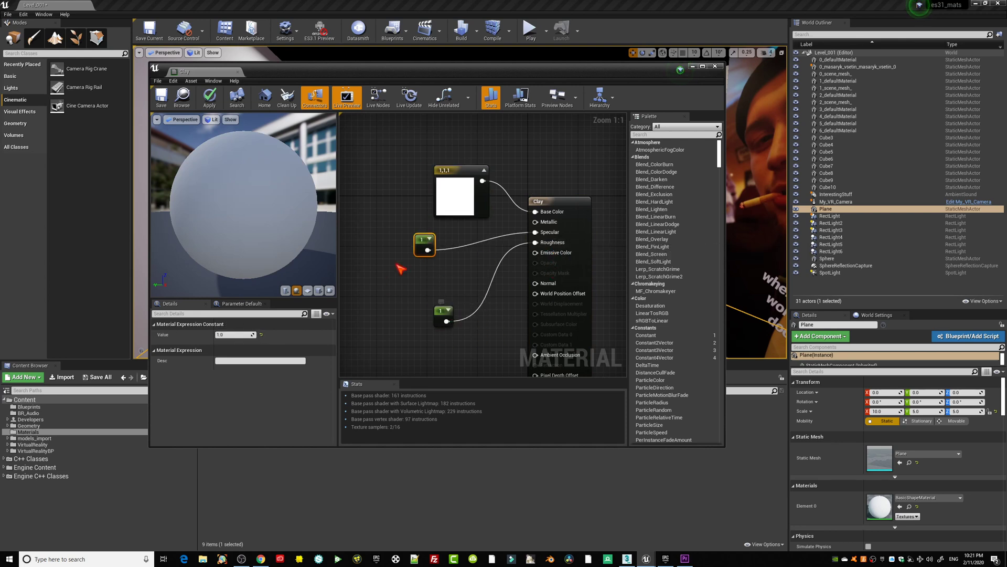
click(714, 66)
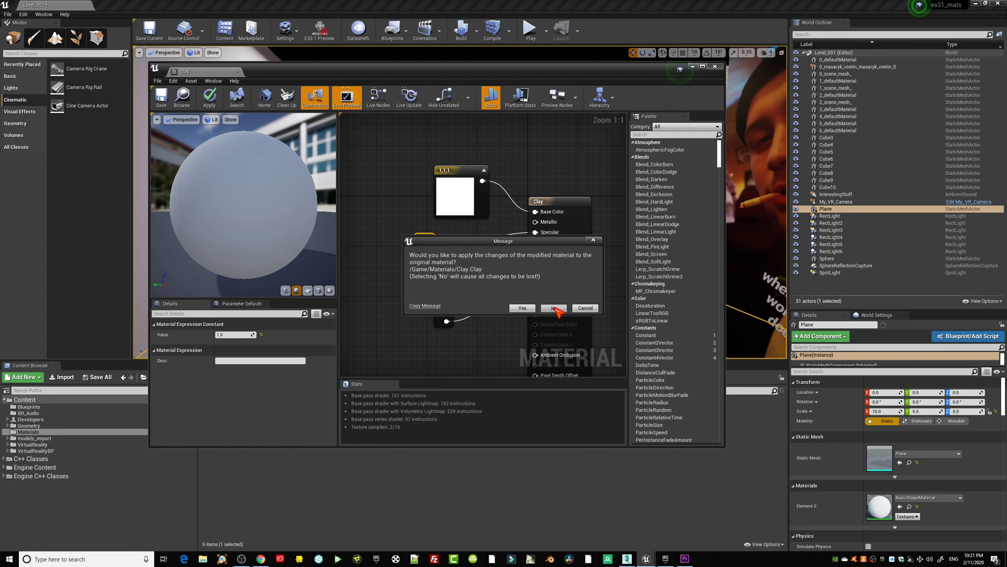
click(554, 308)
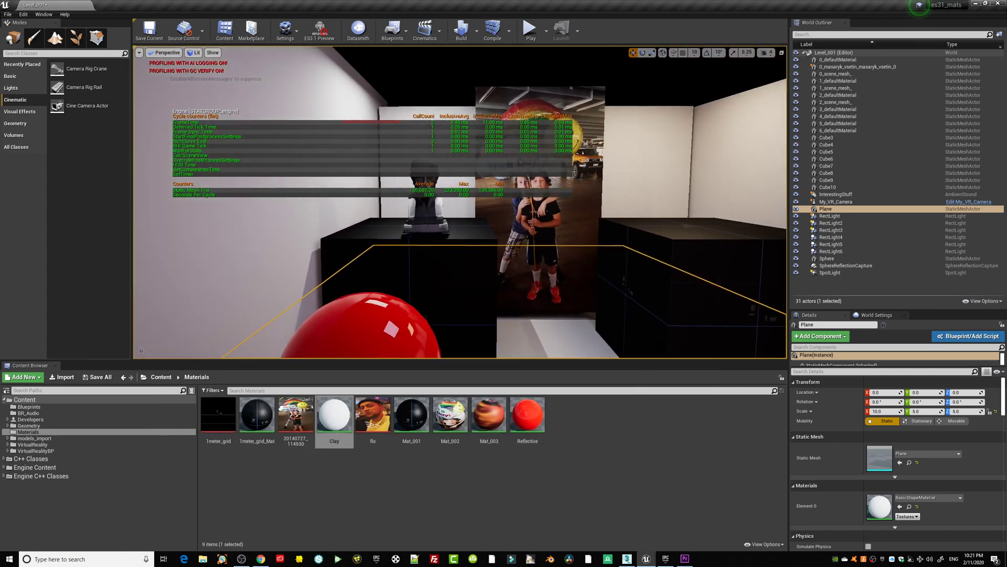
- Examine the lighting and shading on the white wall behind the photo panel and on the surrounding walls
middle_drag(474, 287, 475, 287)
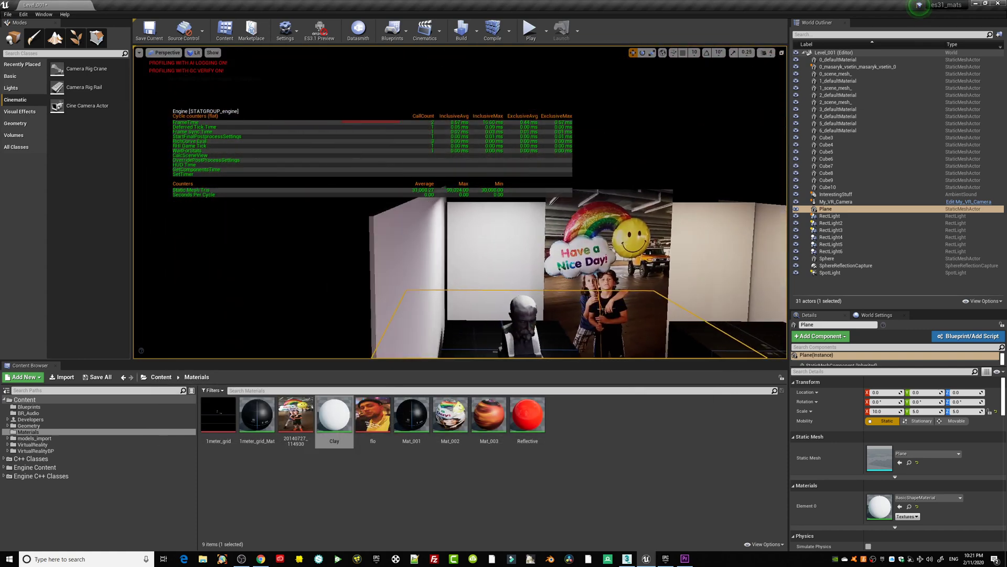
scroll(478, 291, up, 5)
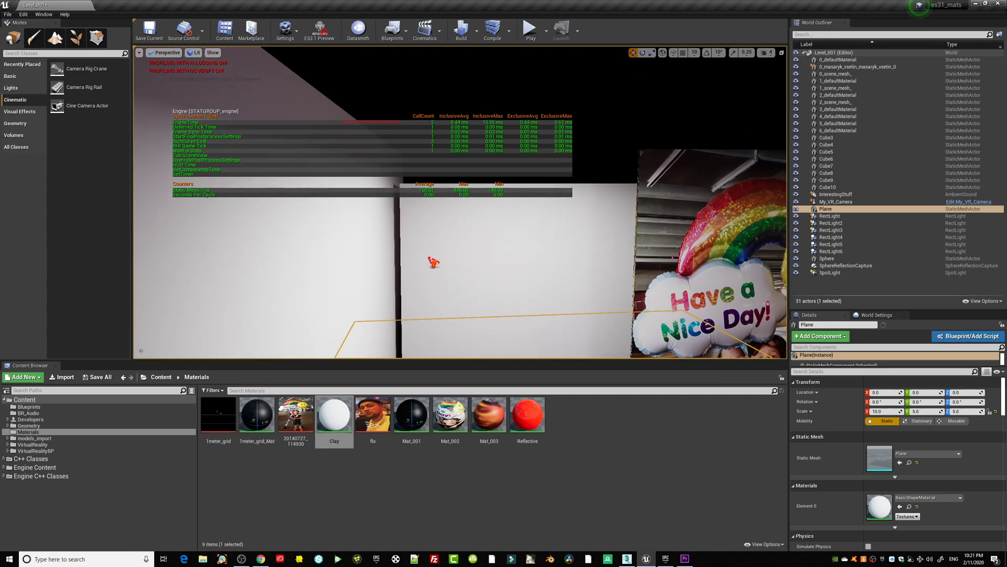
drag(408, 254, 408, 253)
middle_drag(433, 255, 433, 256)
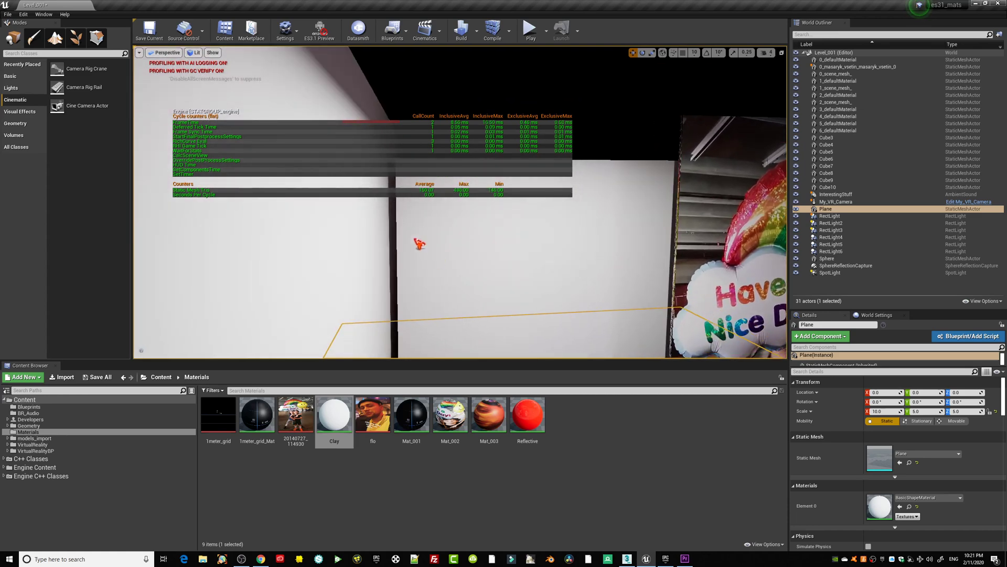
click(420, 243)
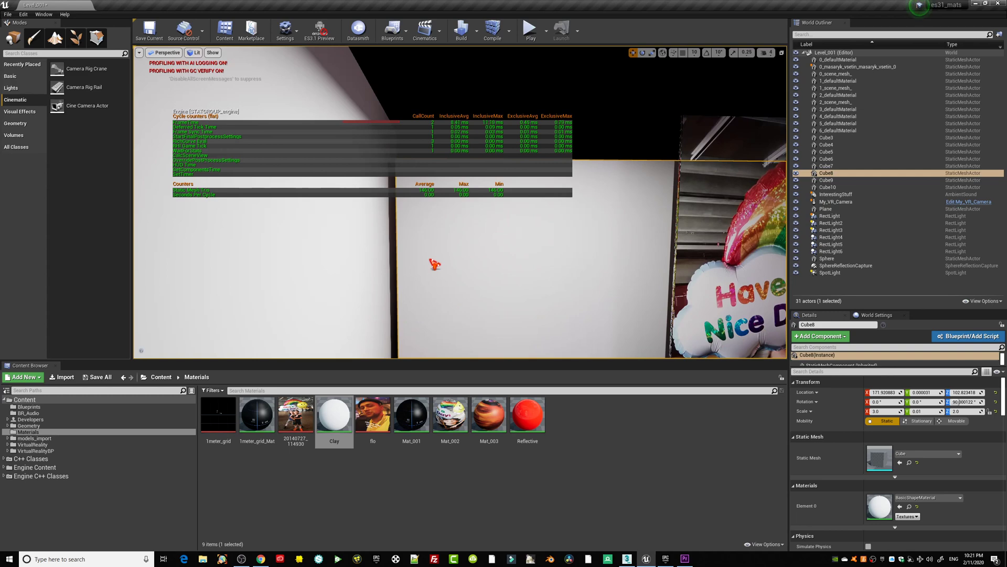
right_drag(465, 269, 465, 268)
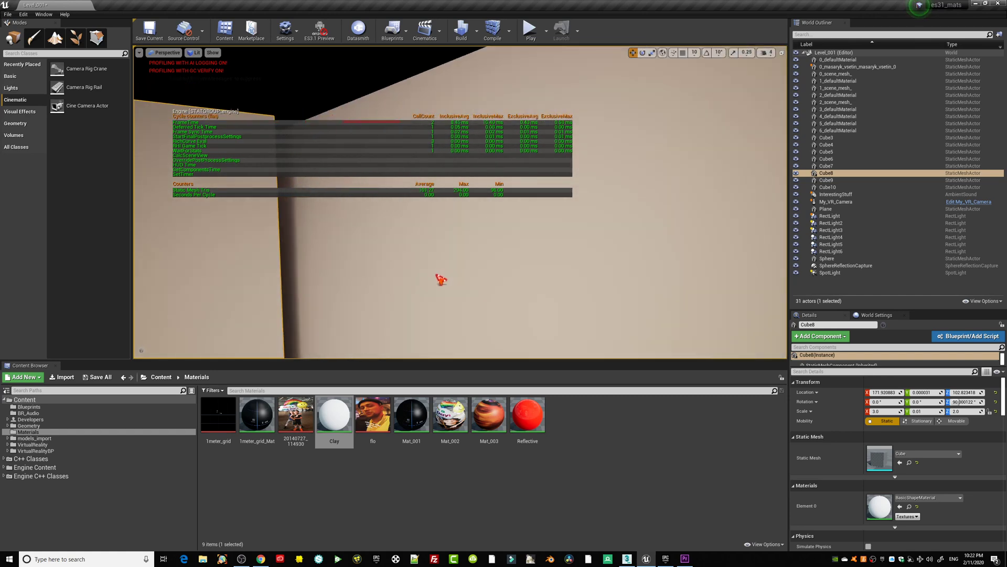
drag(436, 275, 434, 279)
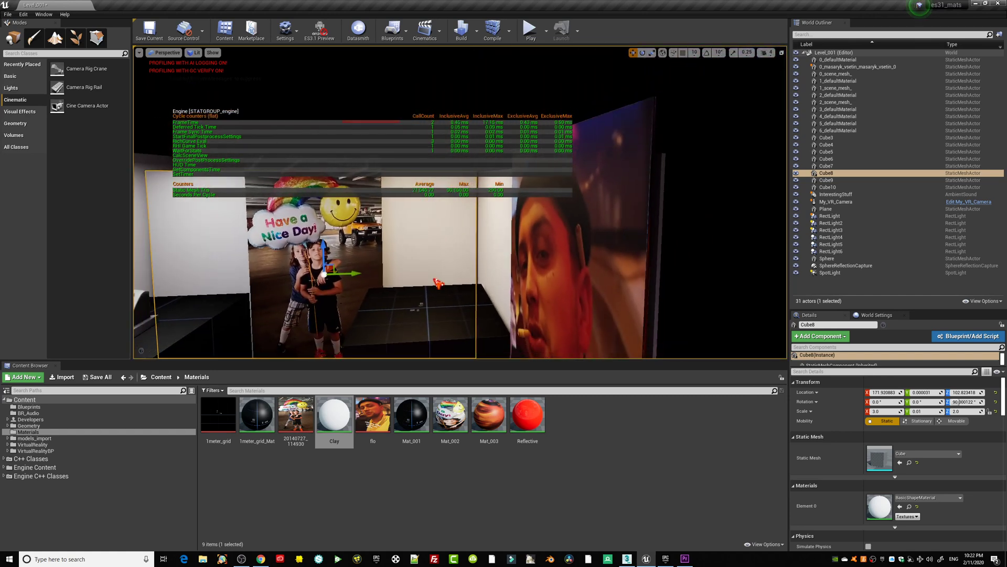
right_drag(438, 284, 382, 274)
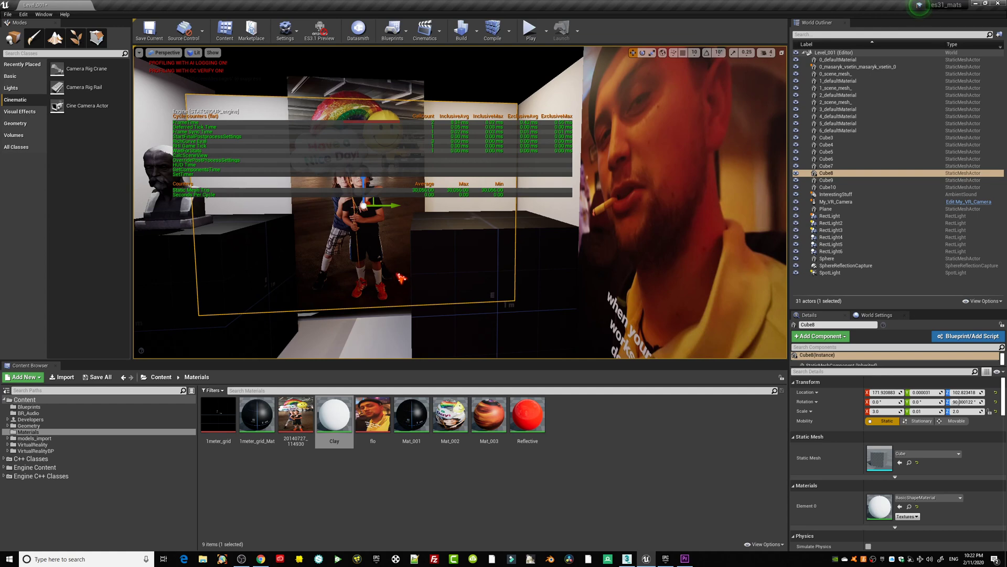
- Open the project settings and search for "MSA" to find the Mobile MSAA option
right_drag(364, 273, 387, 273)
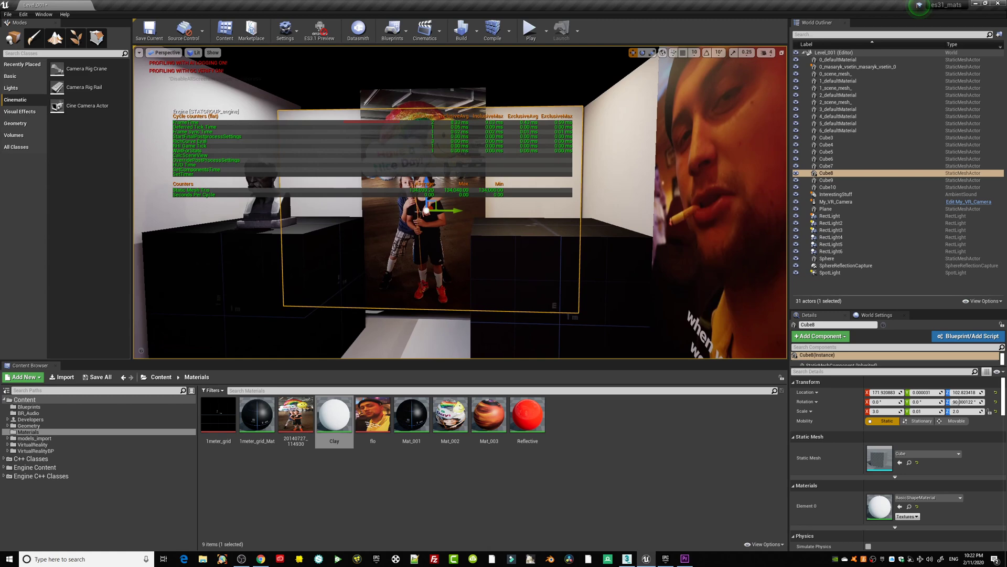
click(286, 33)
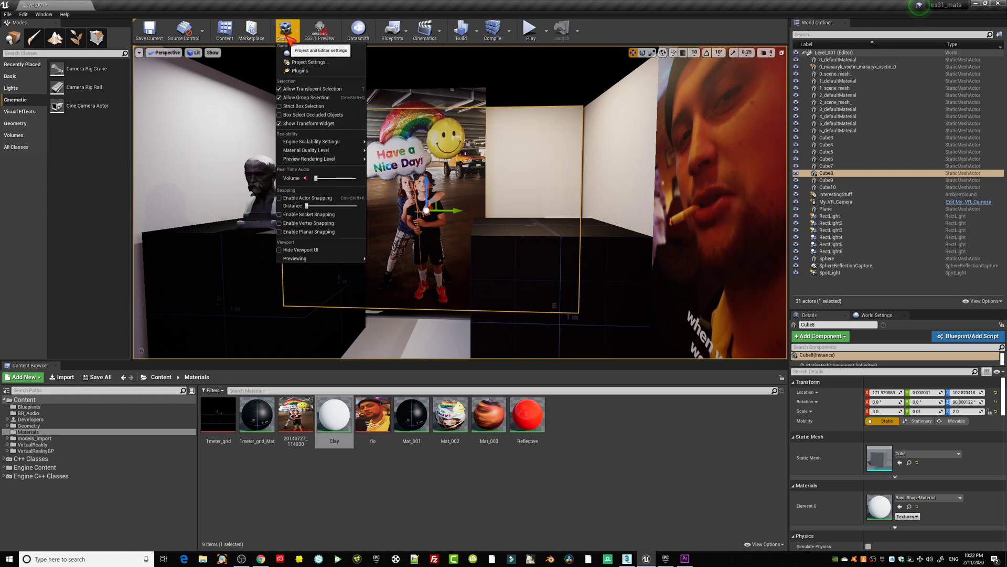
click(301, 63)
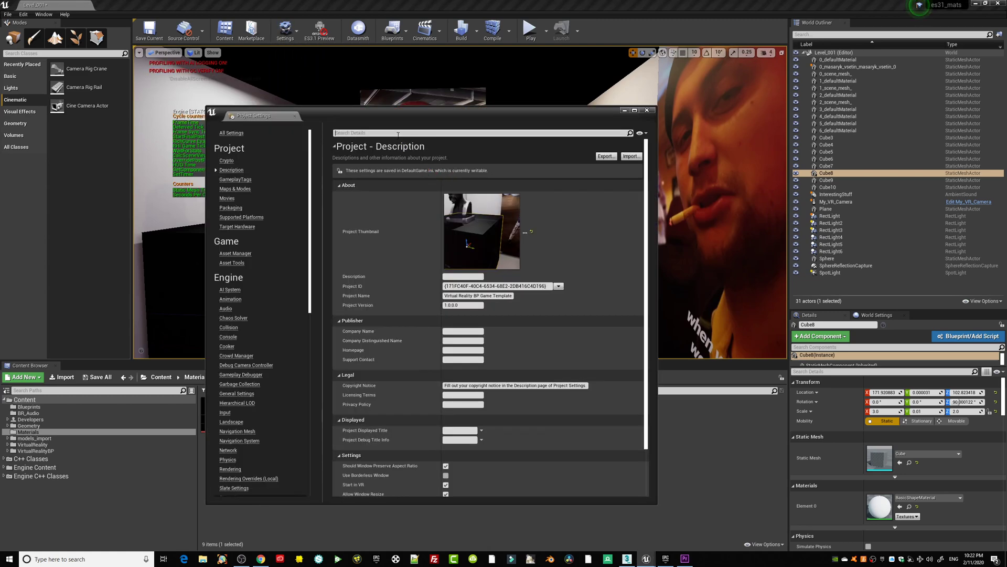
text(MSA)
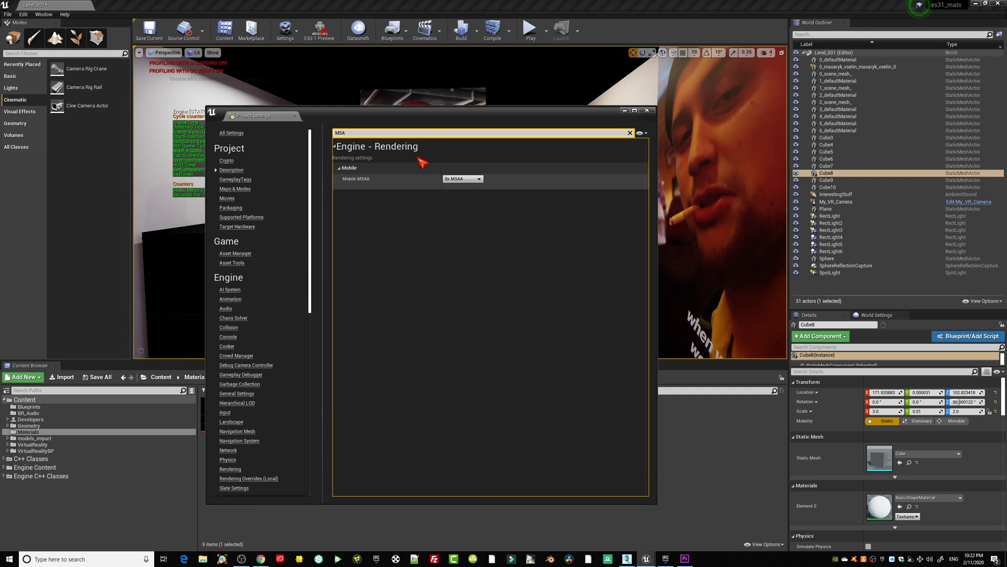
- Switch Mobile MSAA back and forth between 4x MSAA and 8x MSAA, finishing on 8x MSAA
click(460, 179)
click(458, 199)
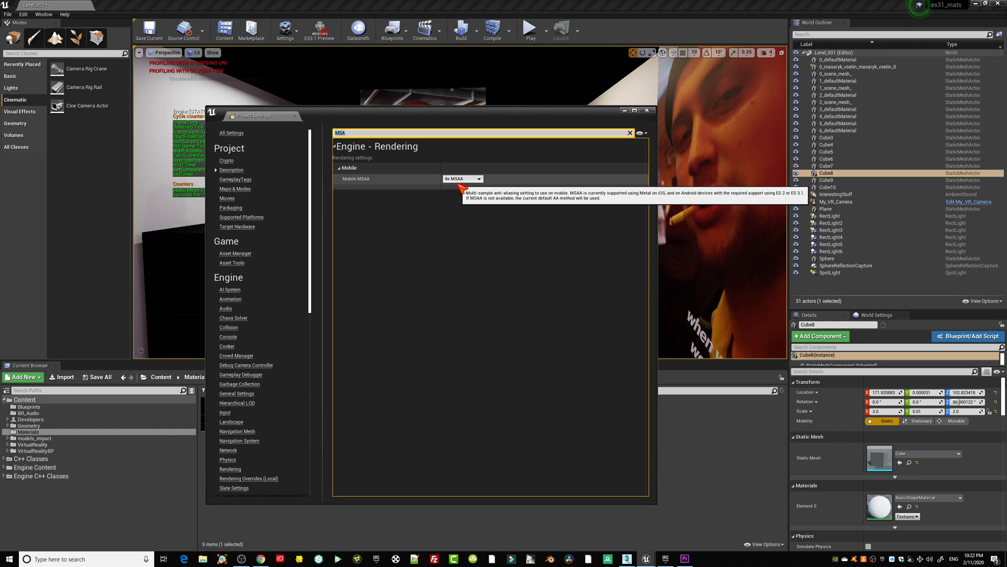
click(463, 180)
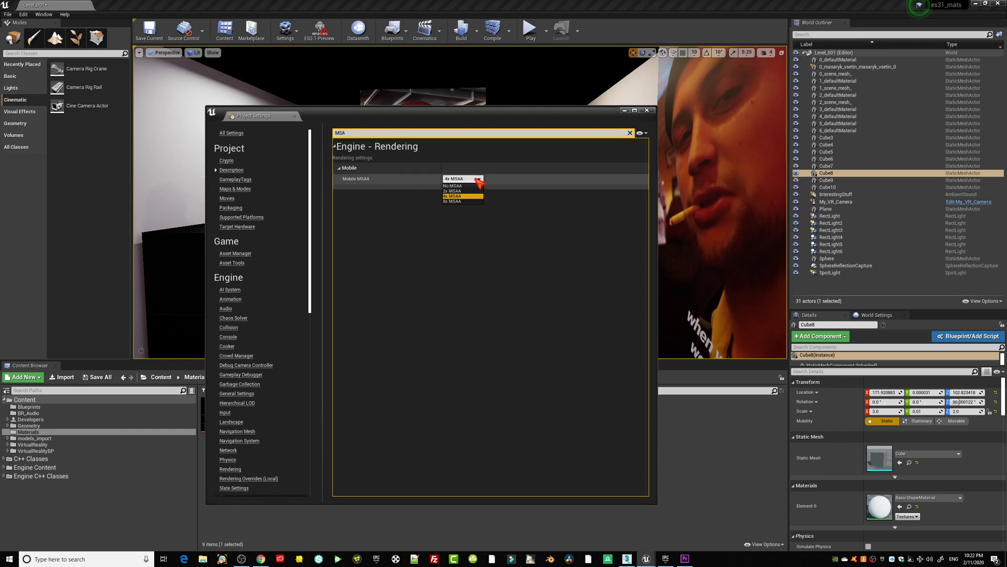
click(461, 201)
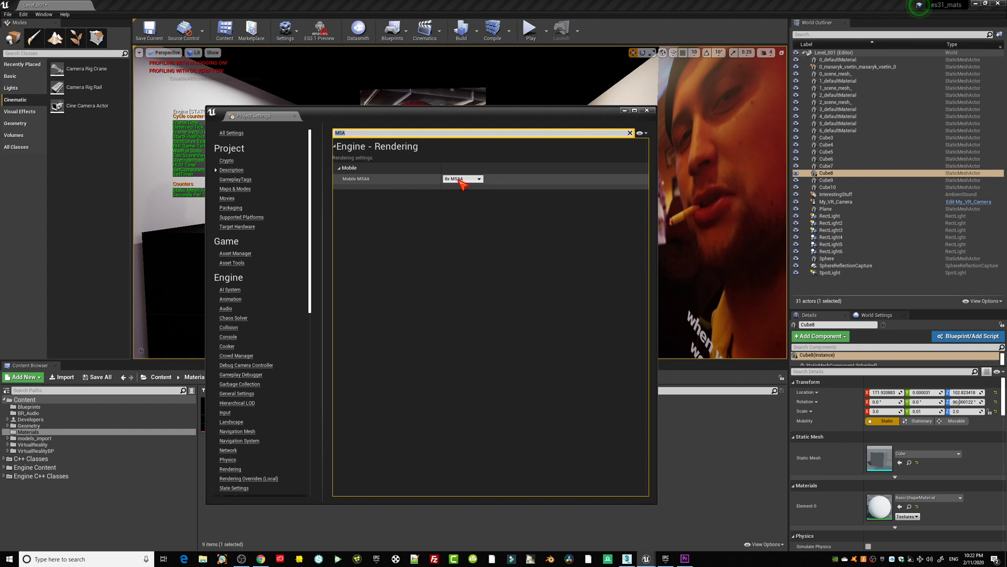
click(463, 179)
click(456, 197)
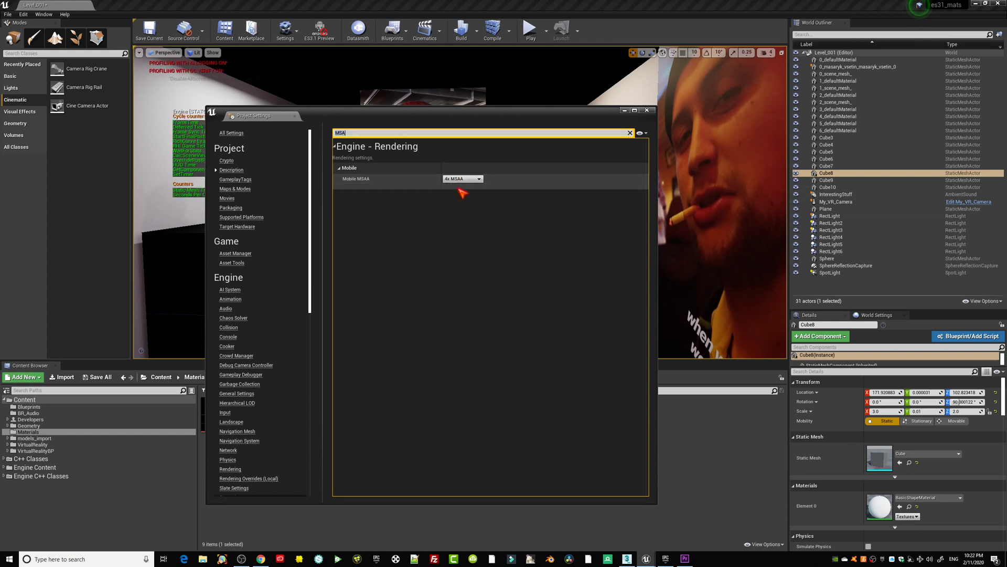
click(462, 179)
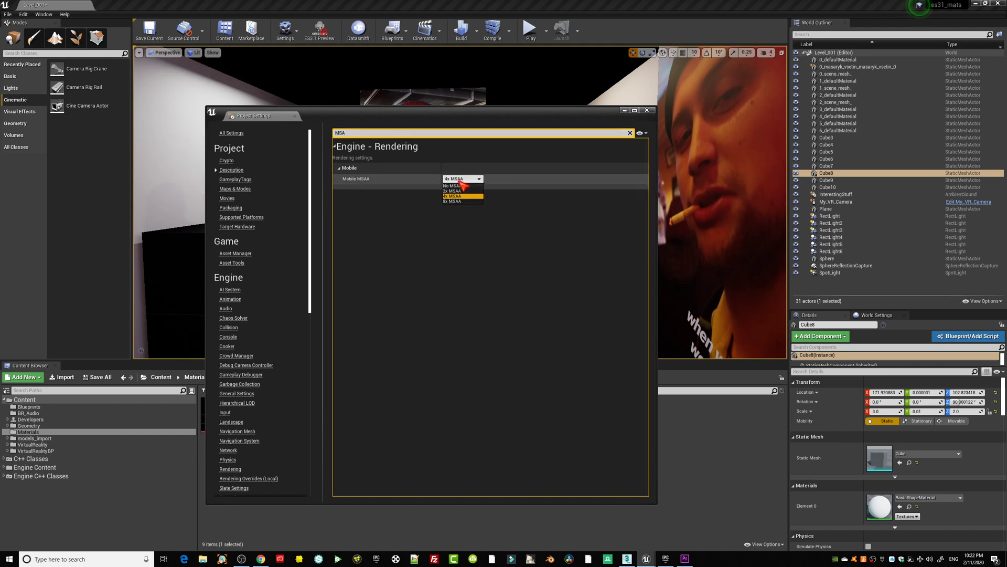
click(459, 203)
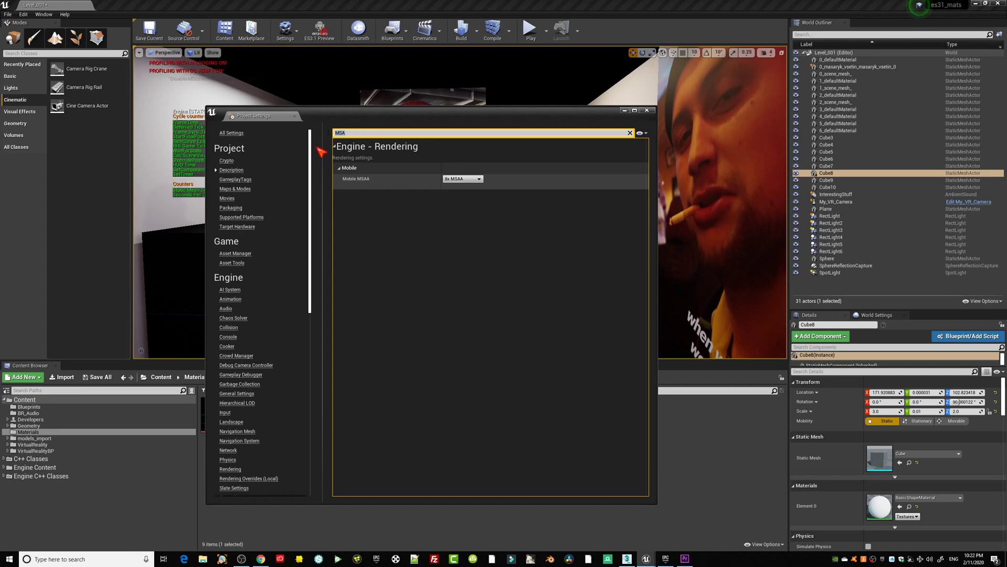
- Search the project settings for "forward", check the Forward Shading option, and close the settings
key(BackSpace)
key(BackSpace)
key(BackSpace)
text(forwad)
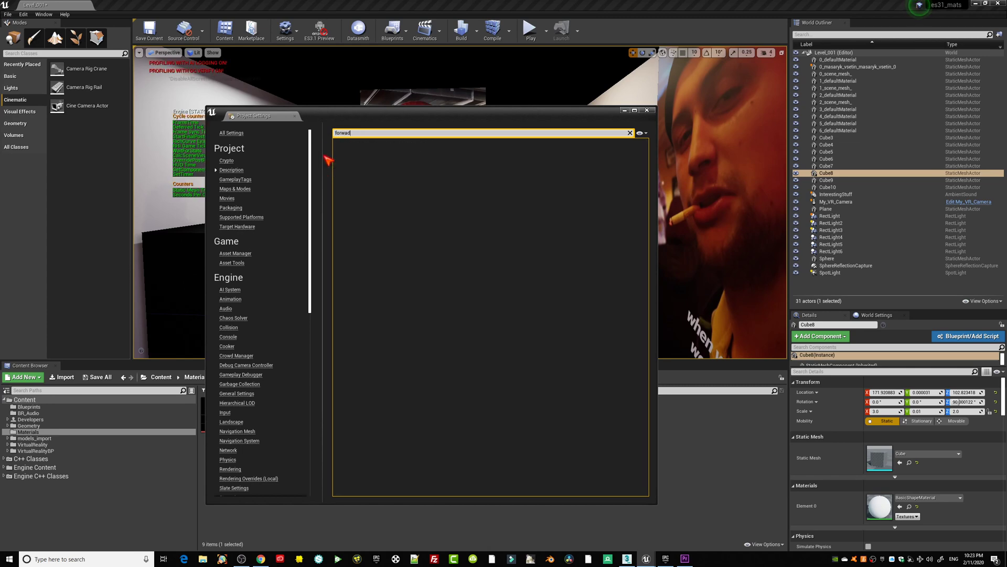
key(BackSpace)
key(BackSpace)
text(rd)
key(BackSpace)
key(BackSpace)
text(ar)
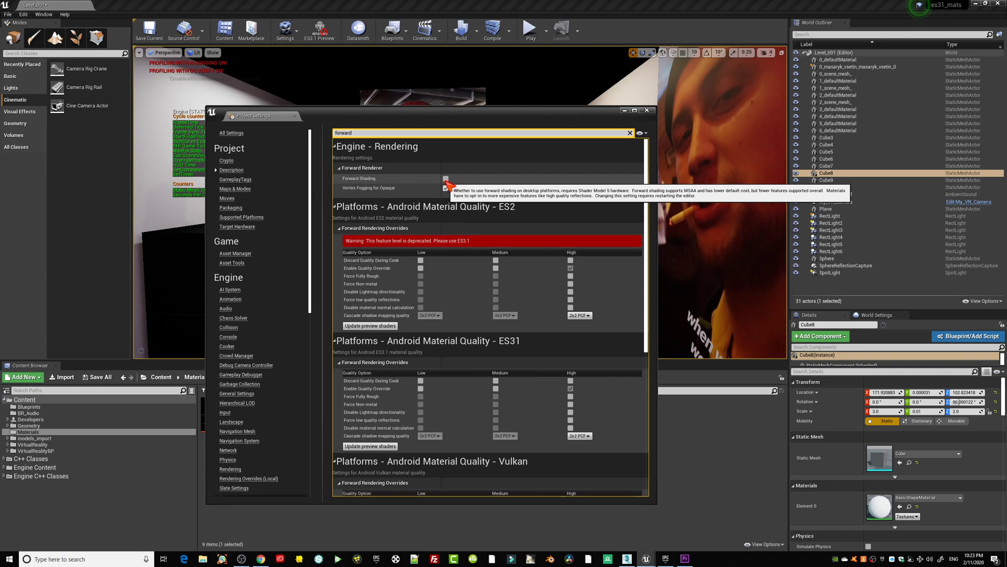
click(648, 111)
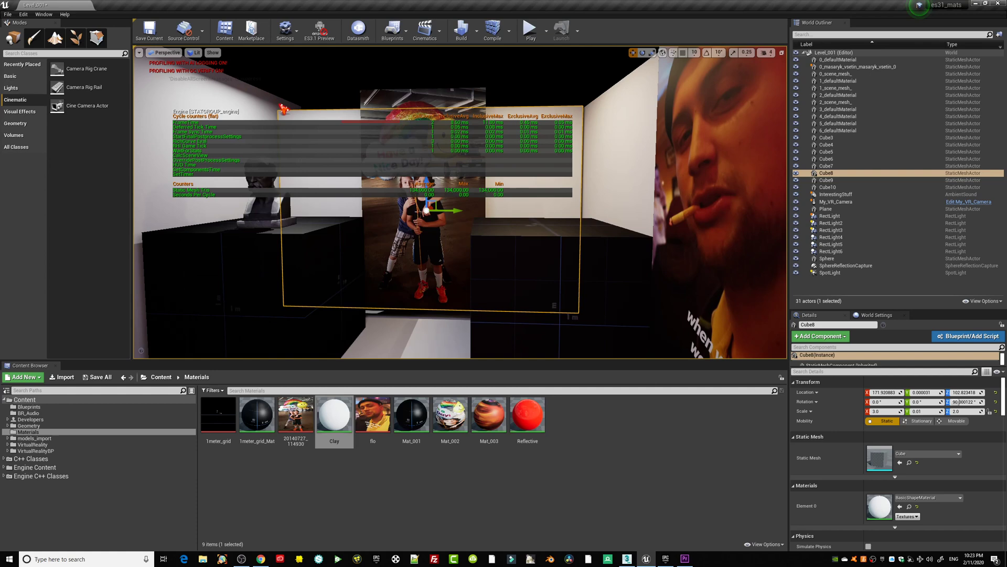
- Toggle the ES3.1 preview on and off, and set the preview rendering level to Shader Model 5
click(319, 31)
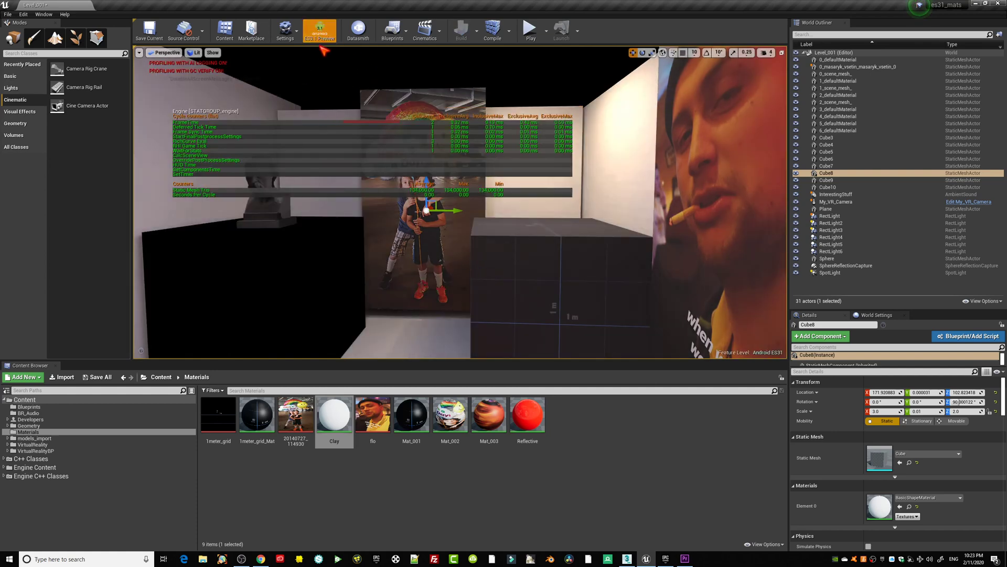
click(320, 32)
click(285, 31)
mouse_move(298, 141)
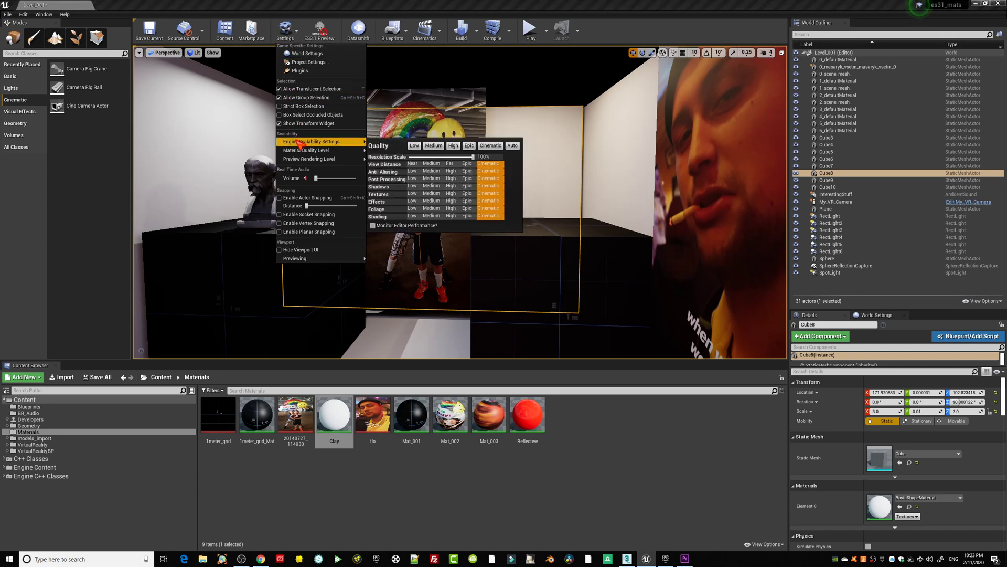
mouse_move(315, 159)
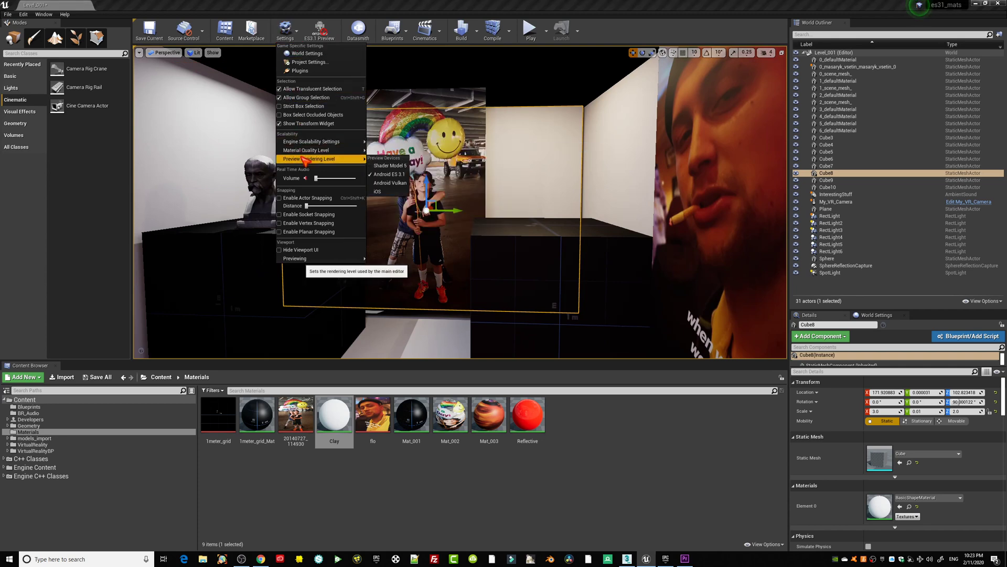
click(388, 165)
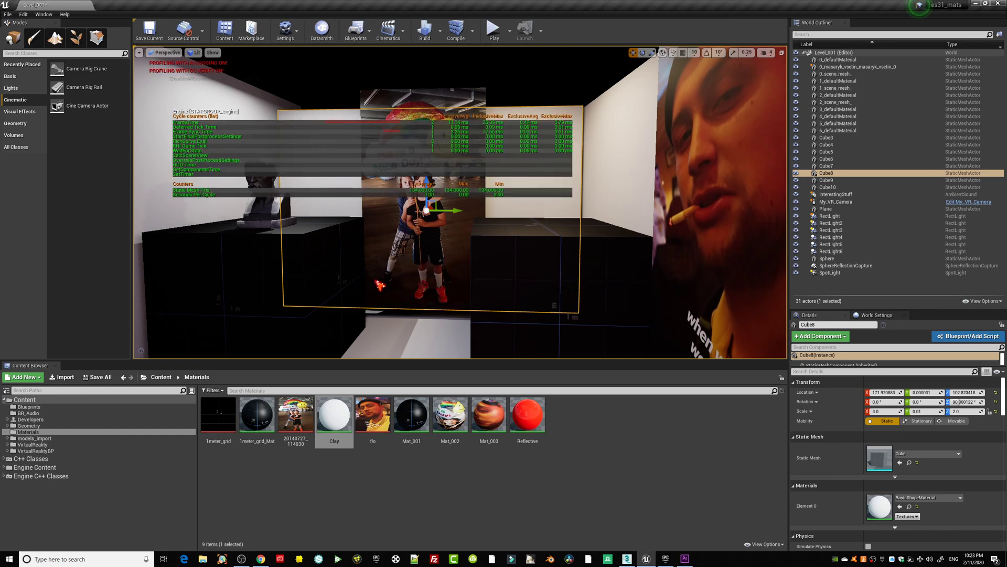
- Search the World Settings for "forc" to check Force No Precomputed Lighting, and return to the selected wall's details
mouse_move(447, 288)
right_down()
mouse_move(346, 286)
mouse_move(459, 289)
mouse_move(449, 296)
right_up()
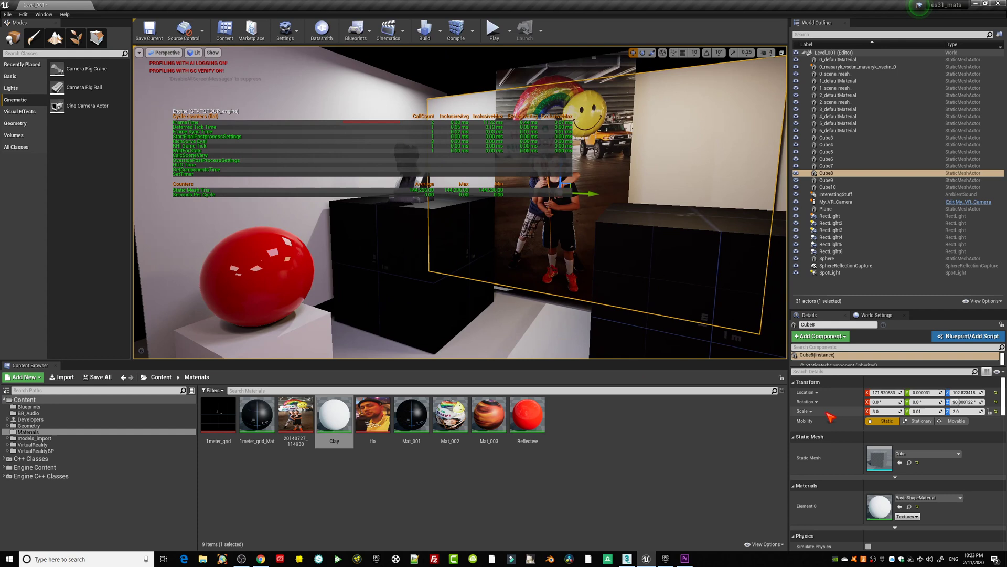
click(877, 315)
text(forc)
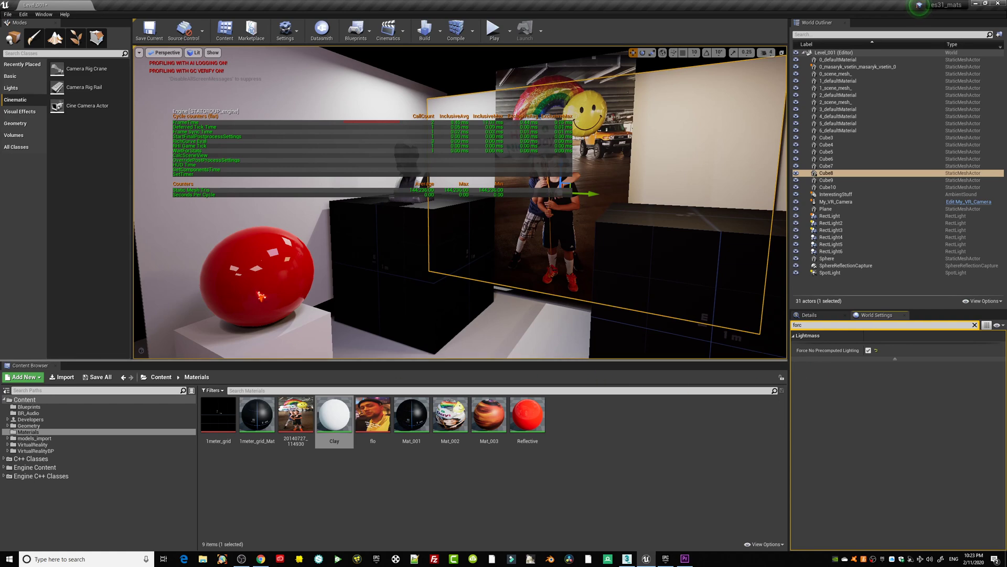
right_drag(461, 278, 472, 268)
drag(482, 263, 442, 286)
click(831, 315)
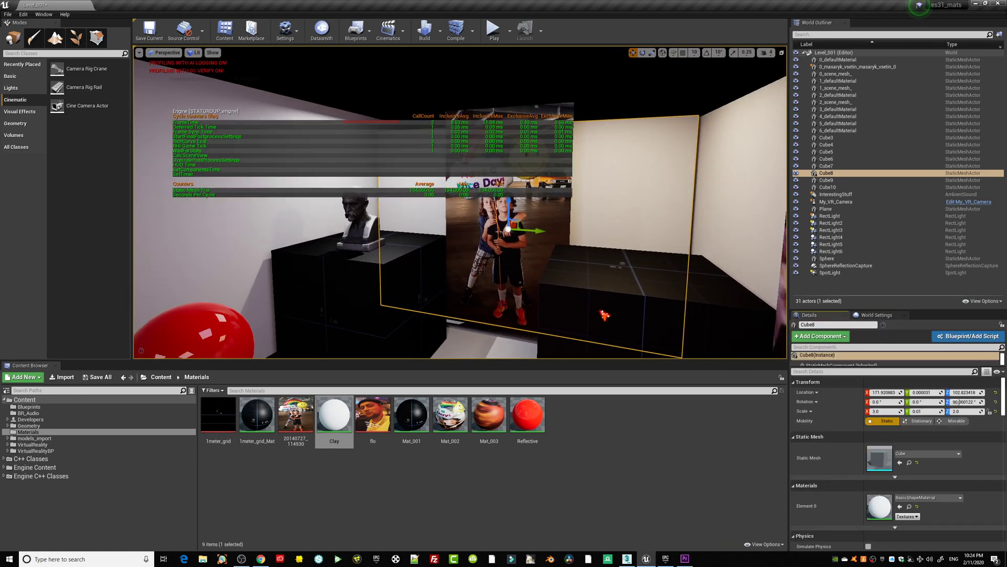
- Switch to Chrome and read the Oculus forum replies about Scalable 3D or 2D, 4x MSAA and texture size
click(261, 559)
click(609, 8)
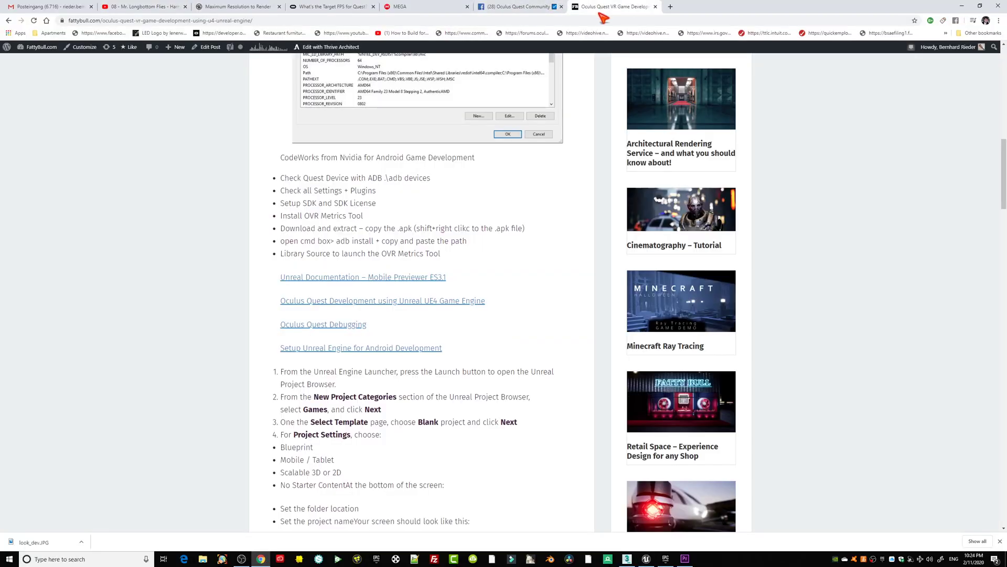
click(336, 7)
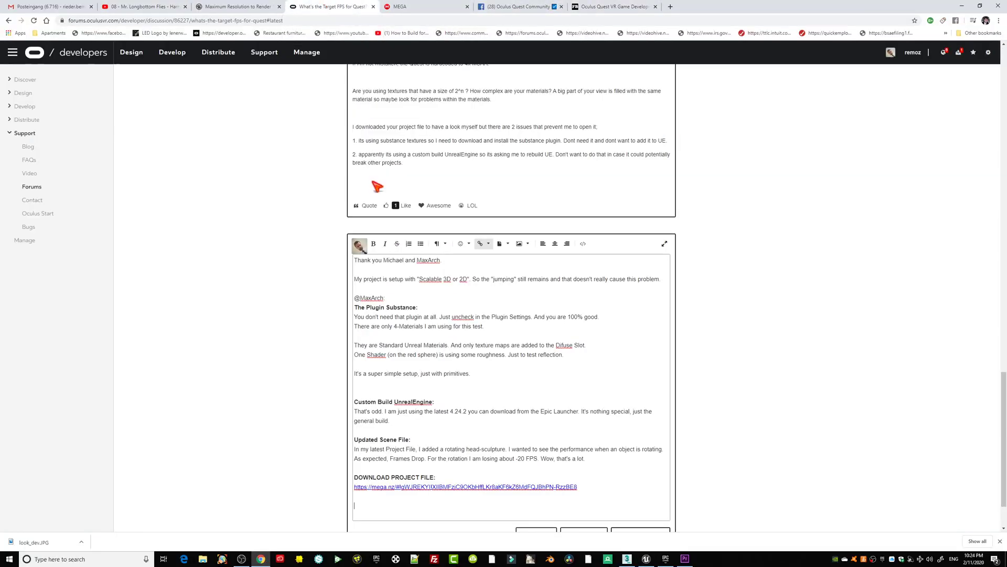
scroll(436, 303, up, 3)
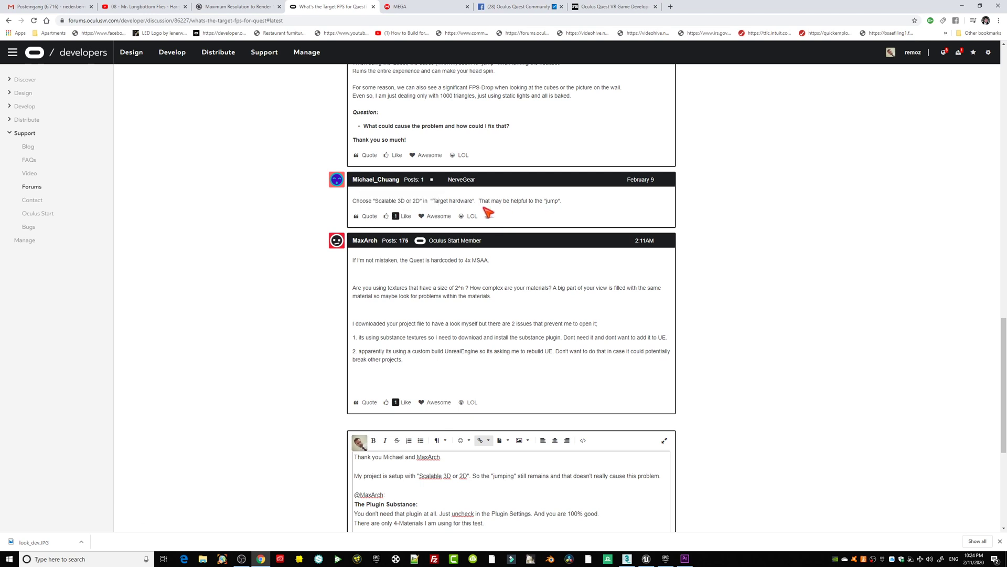
drag(398, 203, 421, 201)
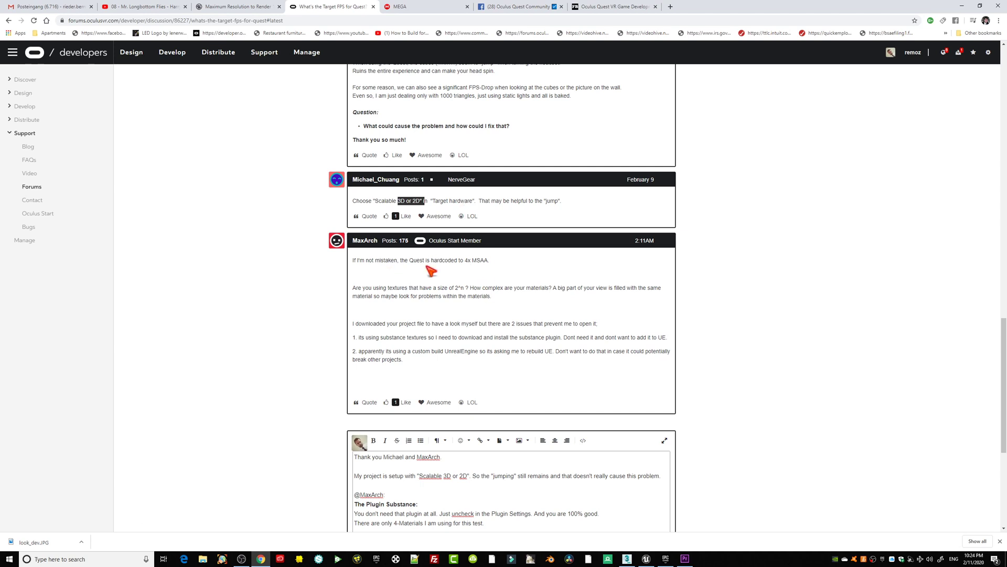
drag(465, 261, 490, 260)
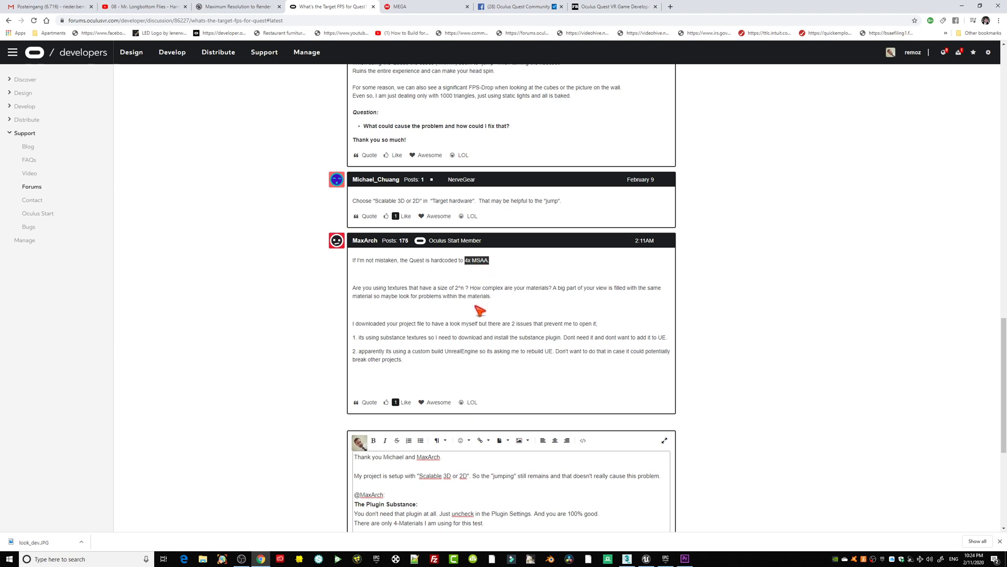
drag(466, 288, 441, 288)
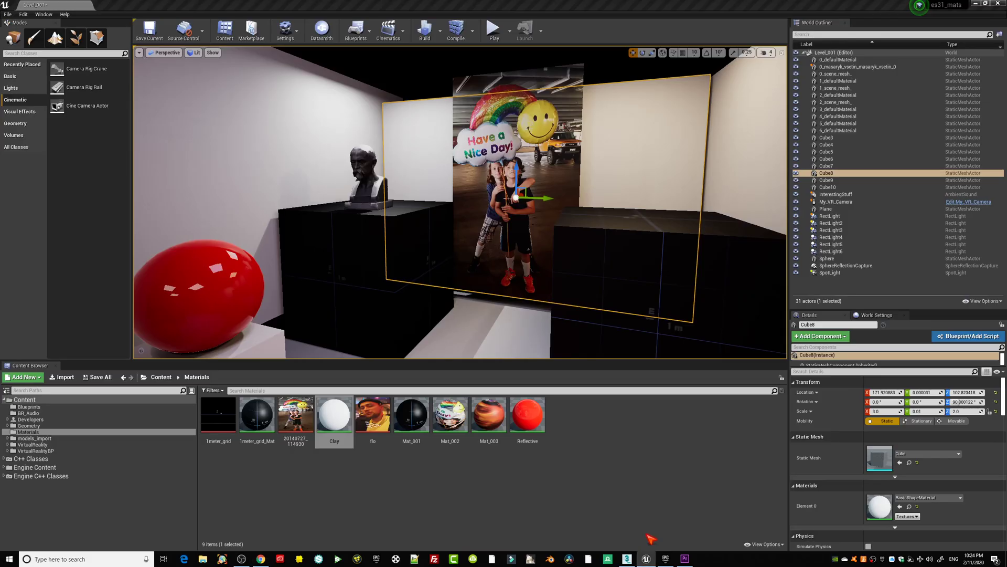
- Switch back to Unreal Engine, select the balloon-photo panel to inspect it, and minimise the editor to return to the forum
click(651, 539)
click(473, 280)
drag(474, 280, 512, 268)
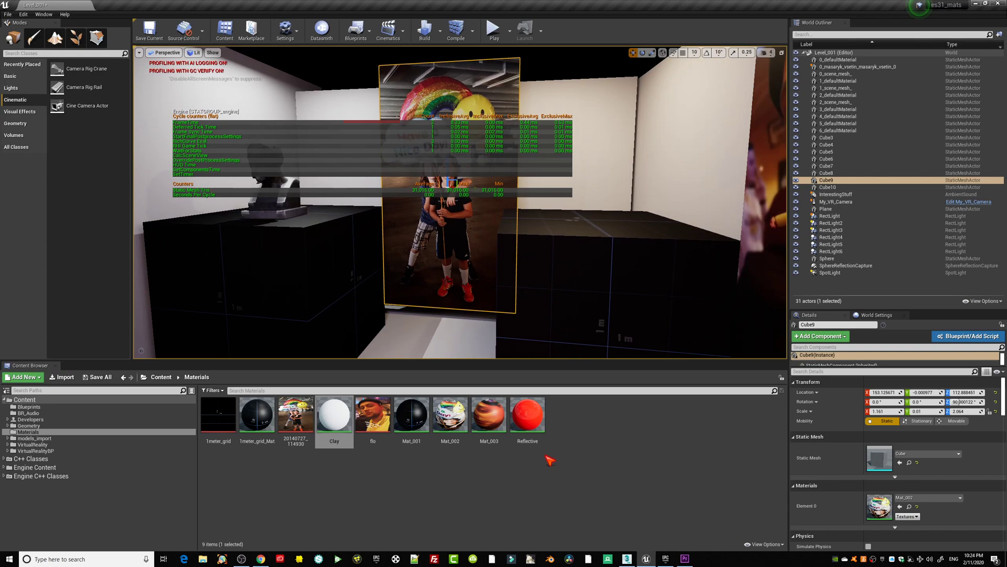
click(976, 4)
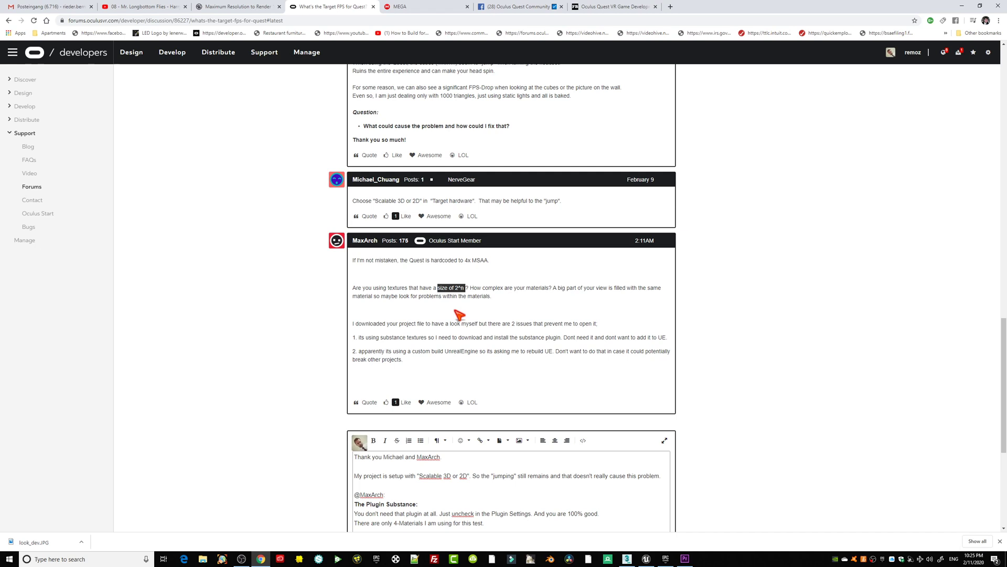
- Read the forum reply's two project-opening issues, covering the Substance plugin and the custom Unreal Engine build
scroll(460, 314, down, 1)
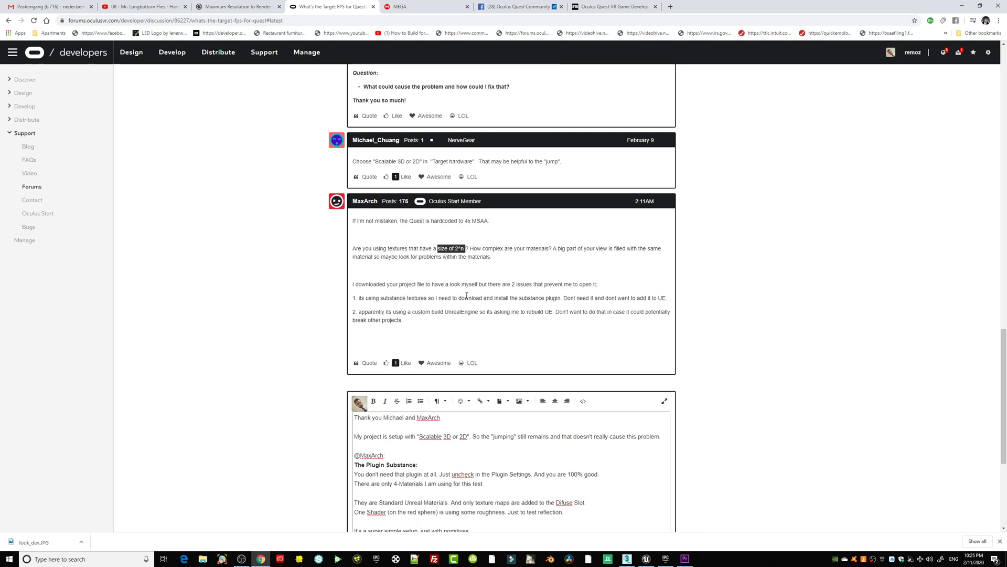
drag(357, 284, 606, 290)
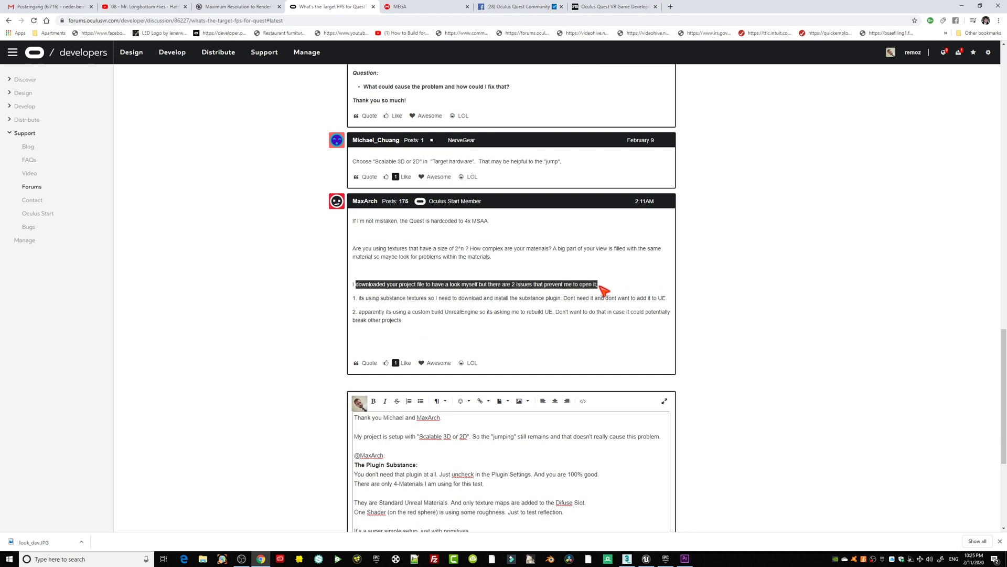
click(391, 309)
drag(361, 298, 671, 298)
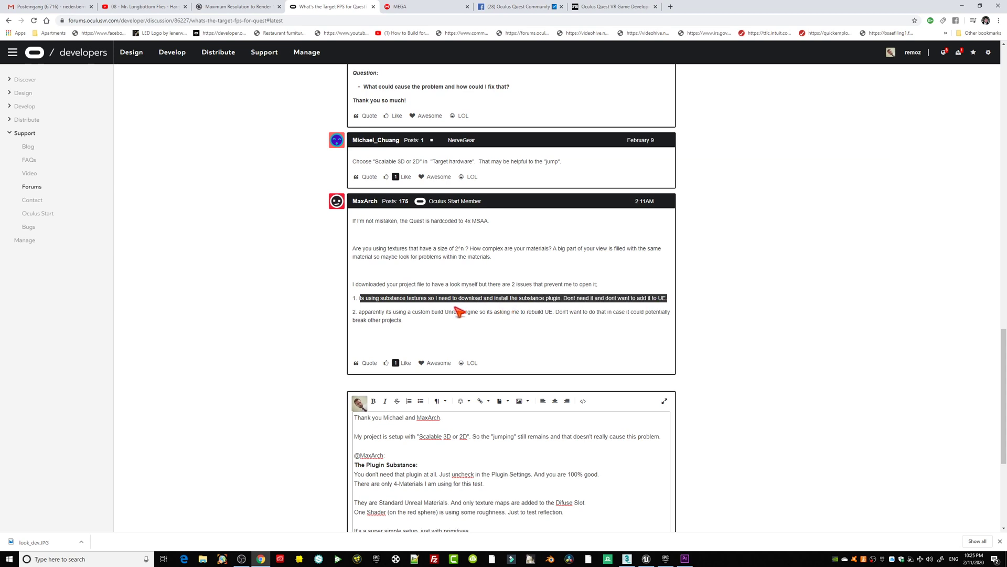
click(355, 300)
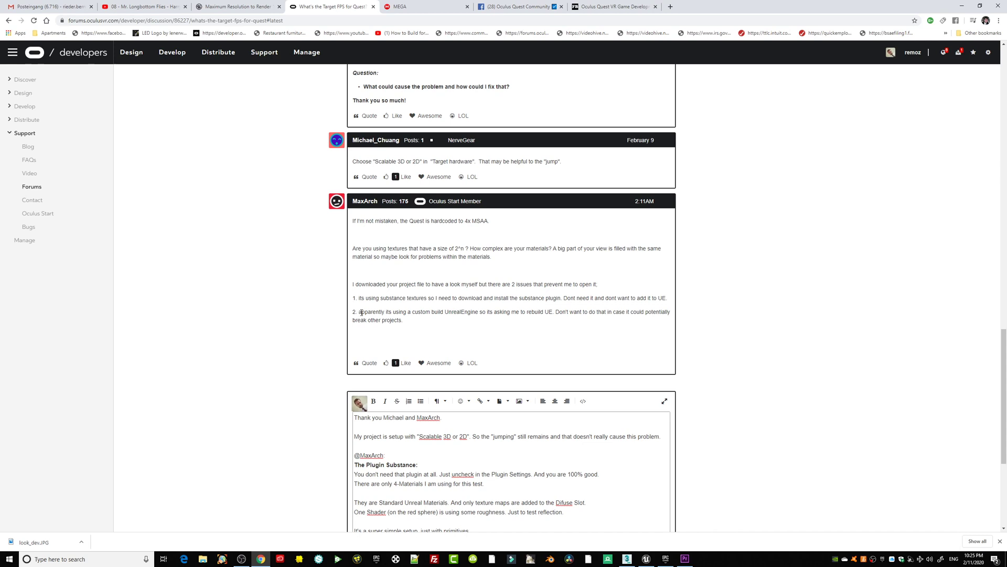
scroll(426, 314, down, 1)
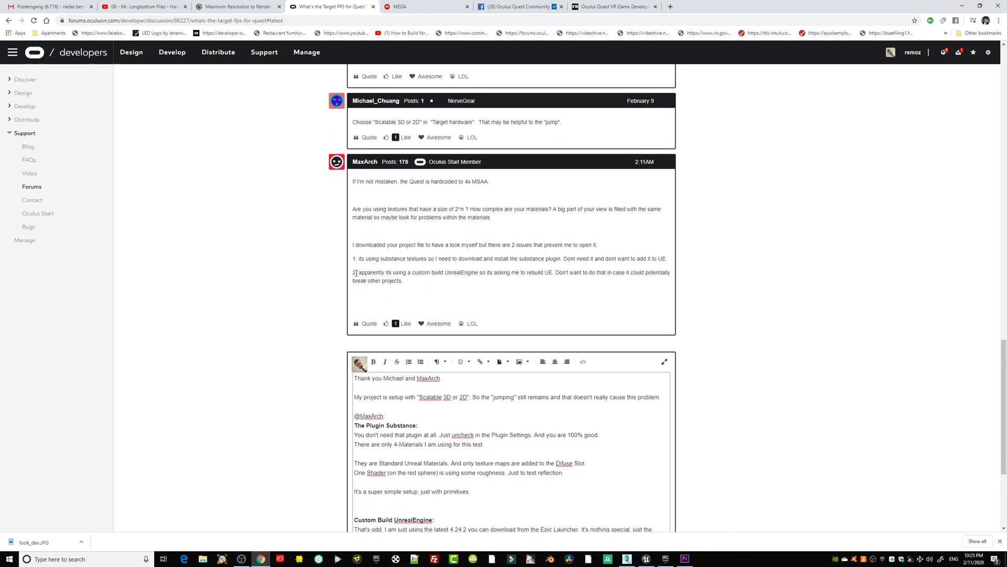
drag(369, 273, 402, 280)
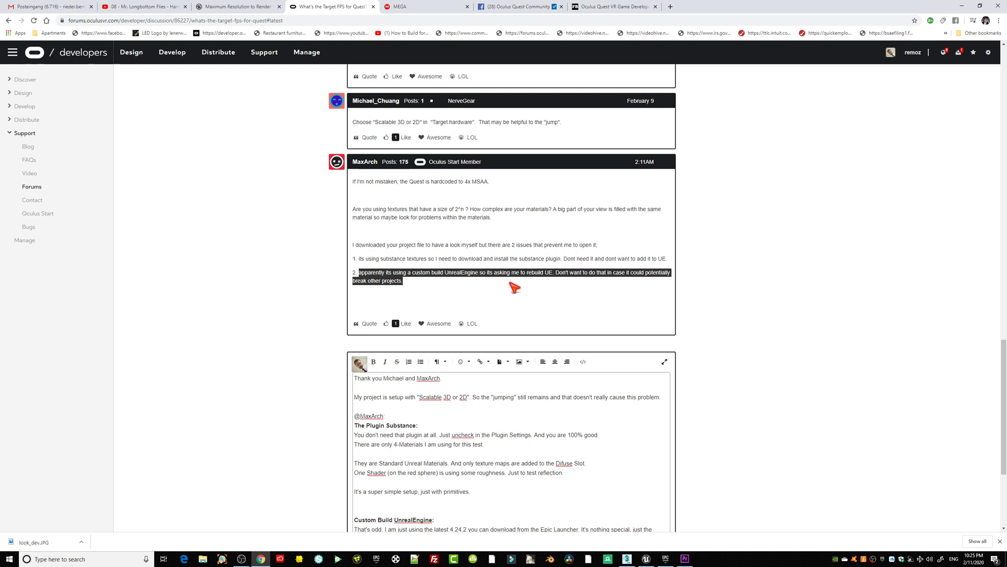
click(575, 283)
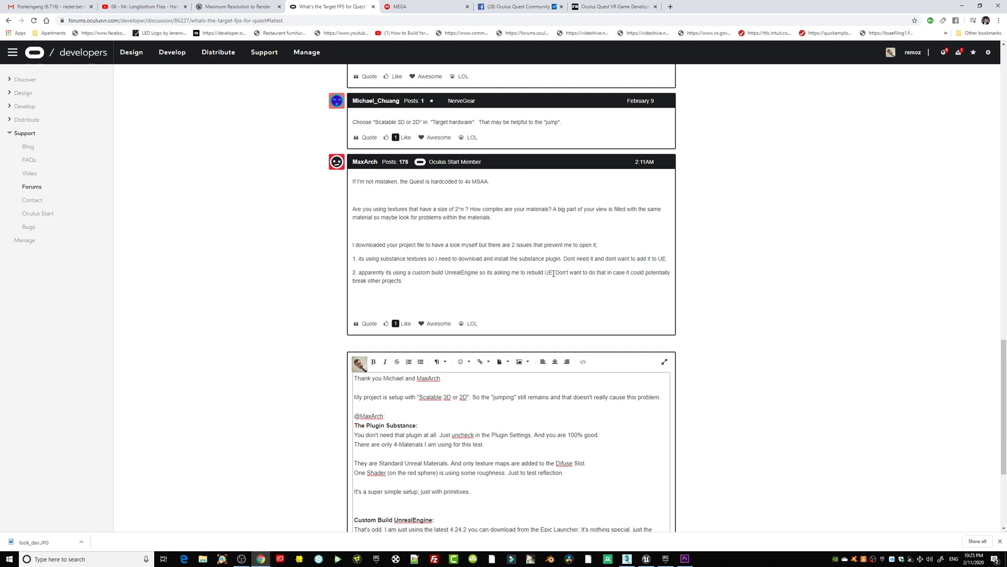
- Highlight the forum reply's custom-build claim, check the engine versions offered in the Epic Games Launcher, and minimise the launcher
drag(553, 273, 363, 270)
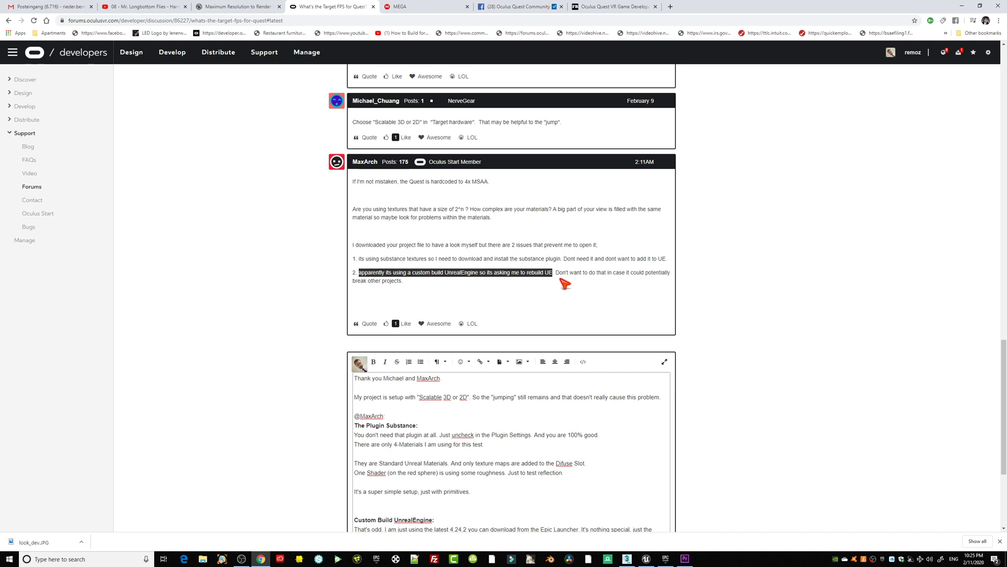
click(665, 559)
click(684, 96)
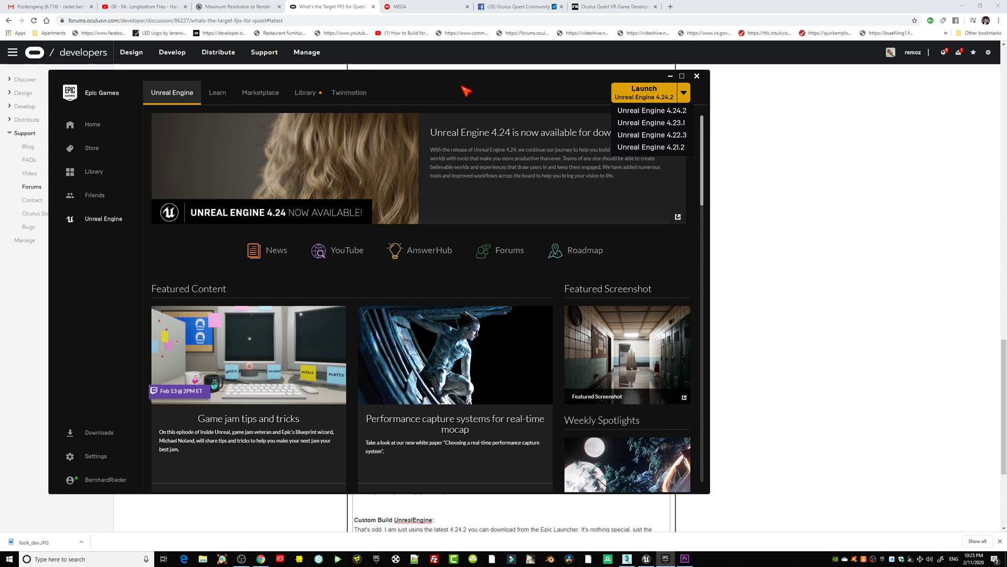
click(684, 95)
mouse_move(704, 140)
mouse_down()
mouse_move(707, 198)
mouse_move(704, 139)
mouse_up()
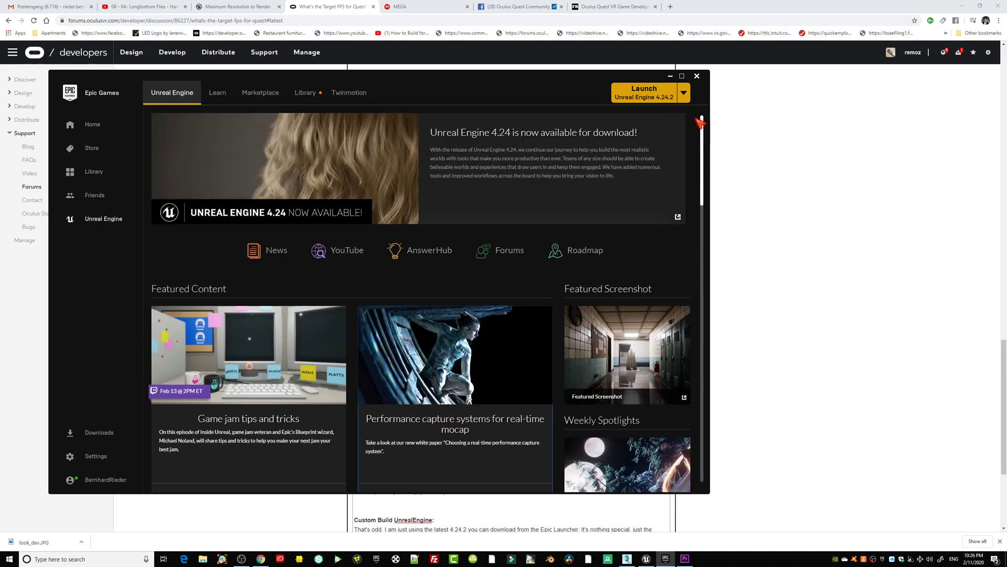
click(670, 76)
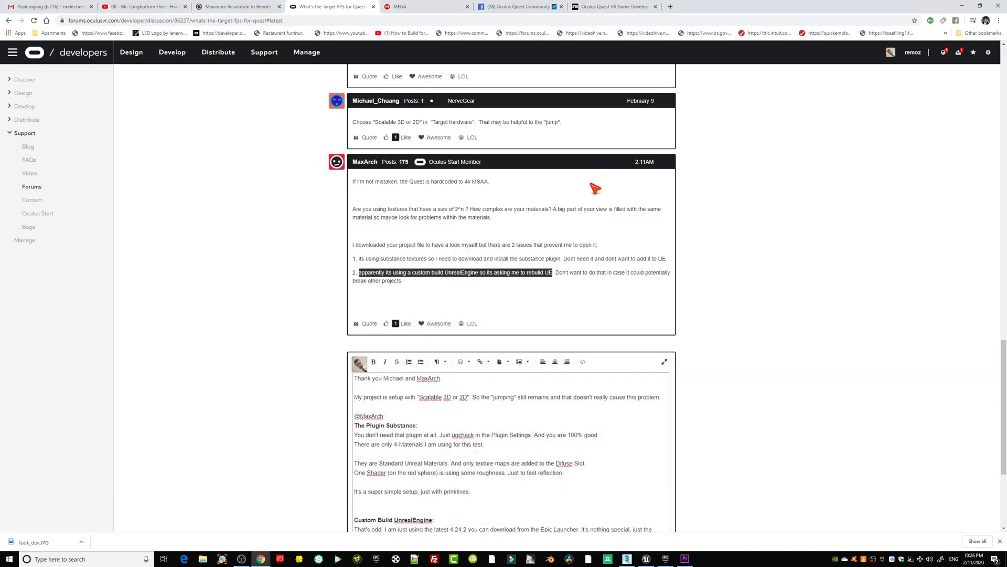
click(665, 558)
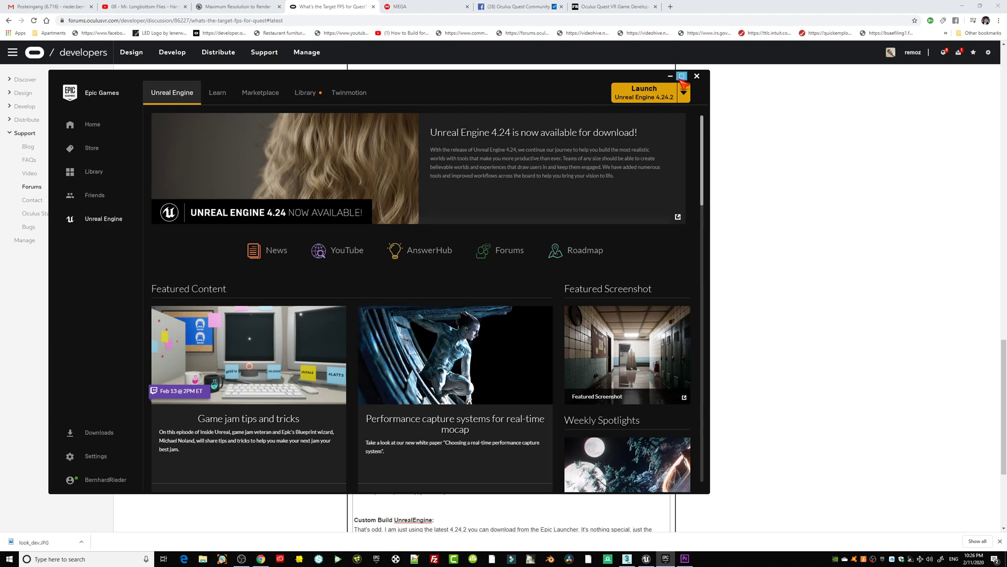
click(670, 77)
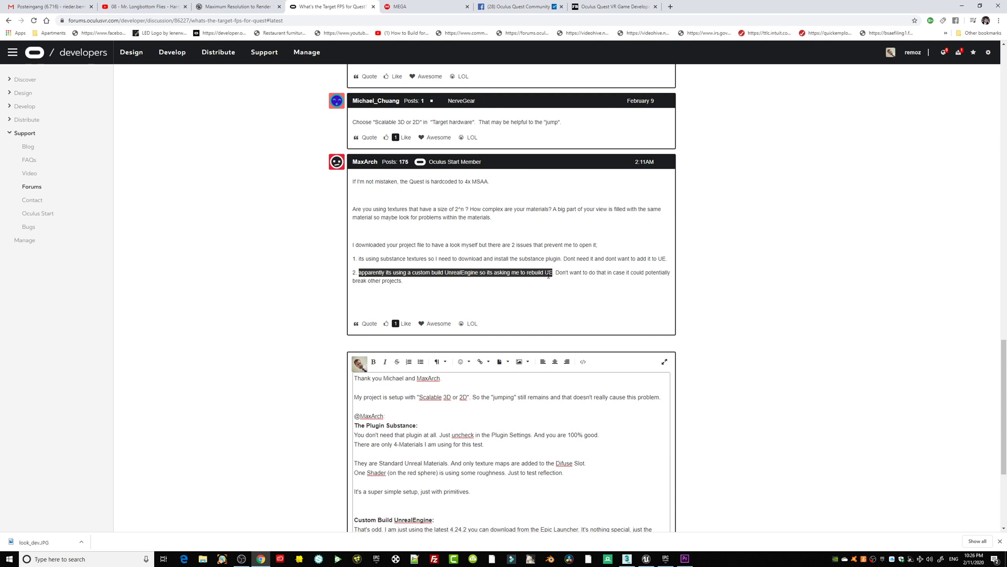
- Review the drafted forum reply down to the project download link, and switch back to Unreal Engine
click(549, 275)
scroll(556, 278, down, 4)
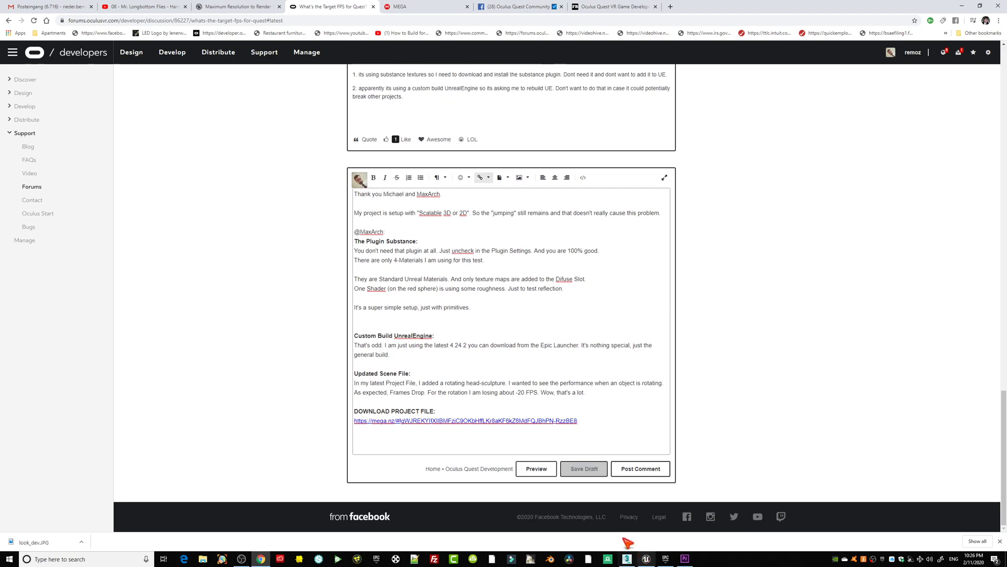
click(647, 559)
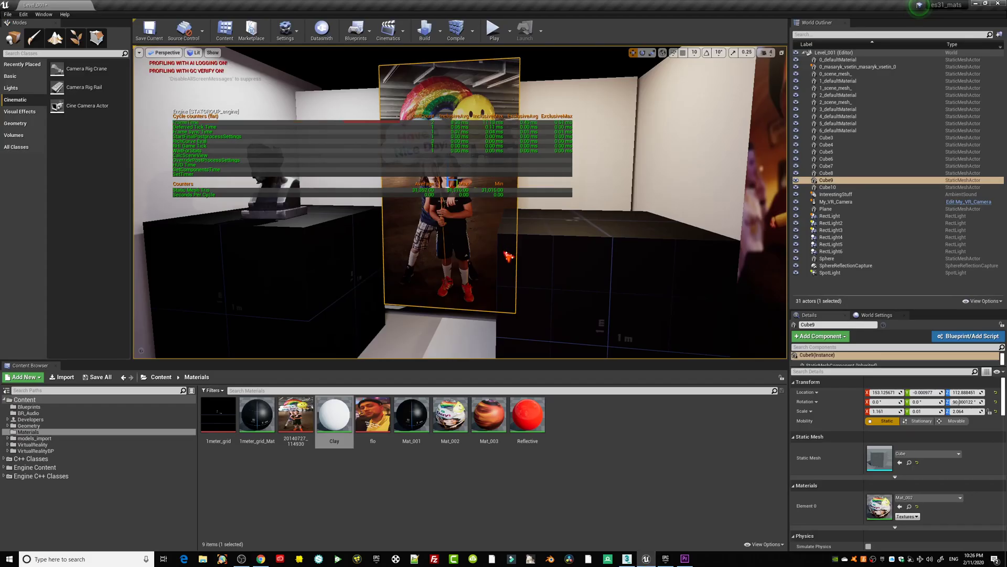
- Open the Level Blueprint, examine the stat fps and stat engine console command nodes following Event BeginPlay, and minimise it
right_drag(477, 264, 455, 224)
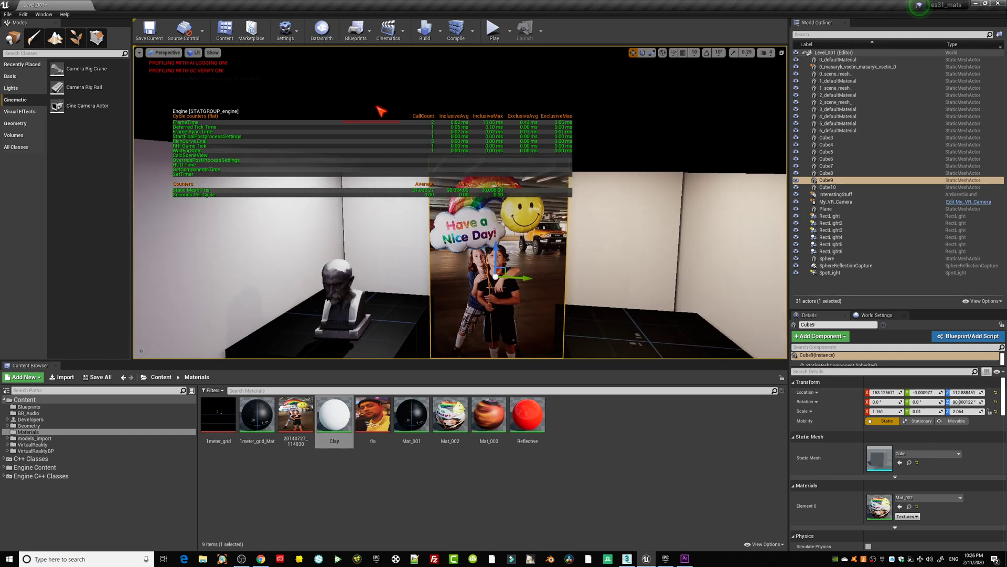
click(356, 31)
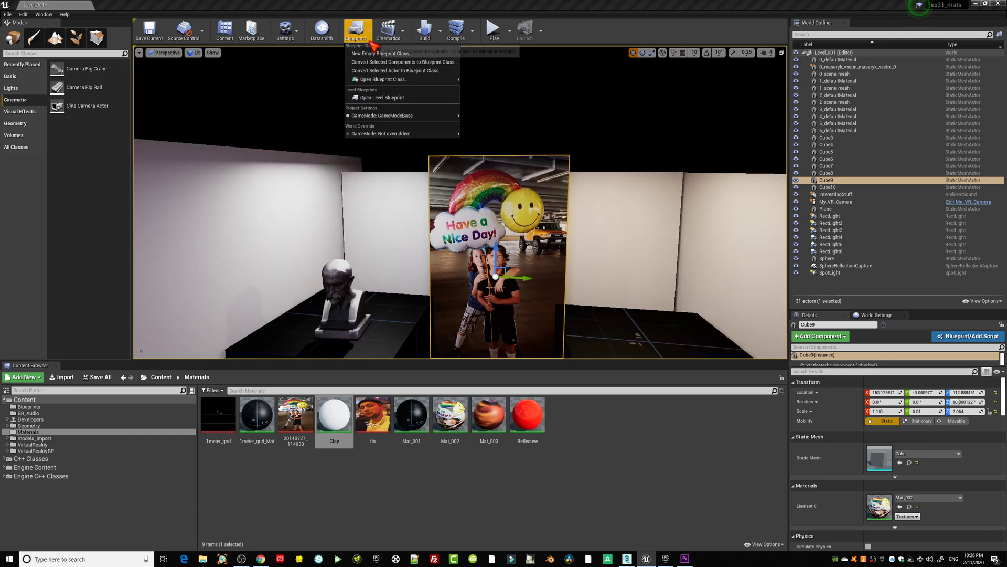
click(288, 101)
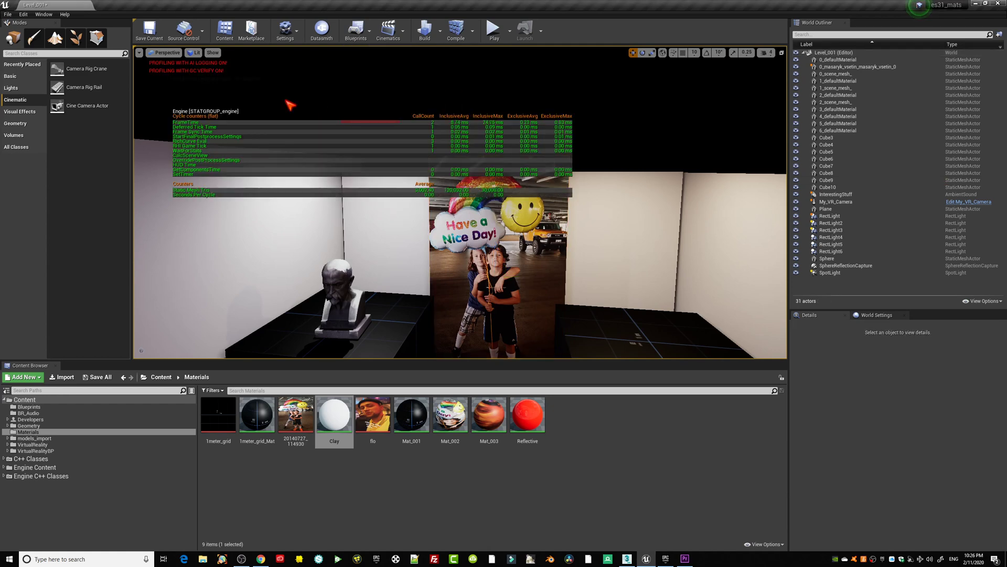
click(356, 31)
click(379, 98)
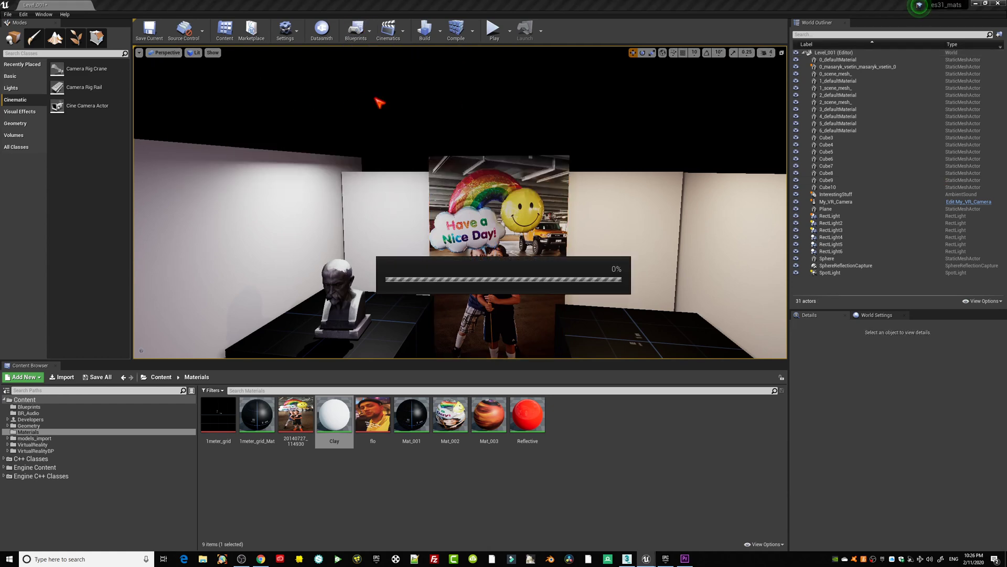
right_drag(313, 265, 391, 285)
right_drag(297, 283, 267, 279)
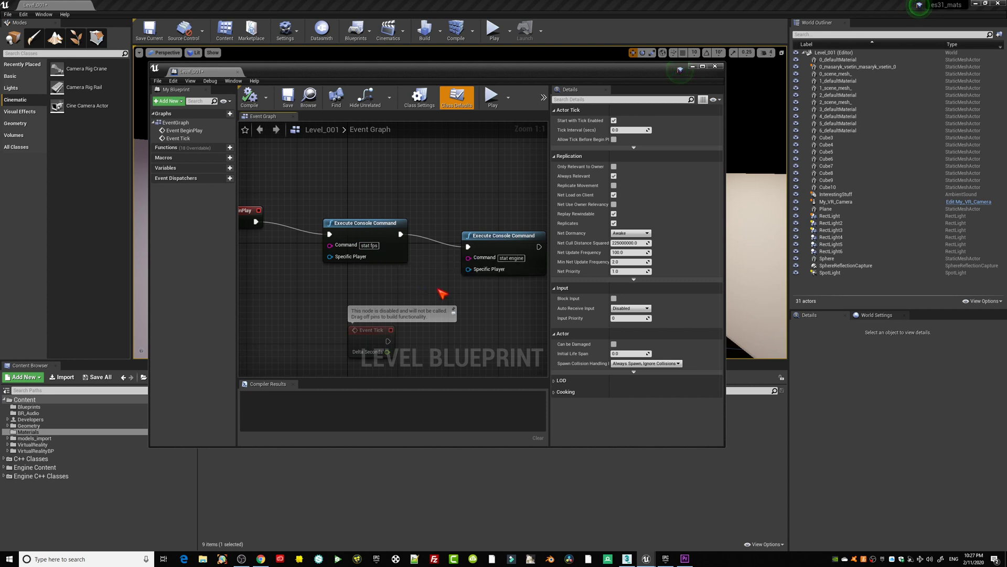
right_drag(478, 300, 404, 295)
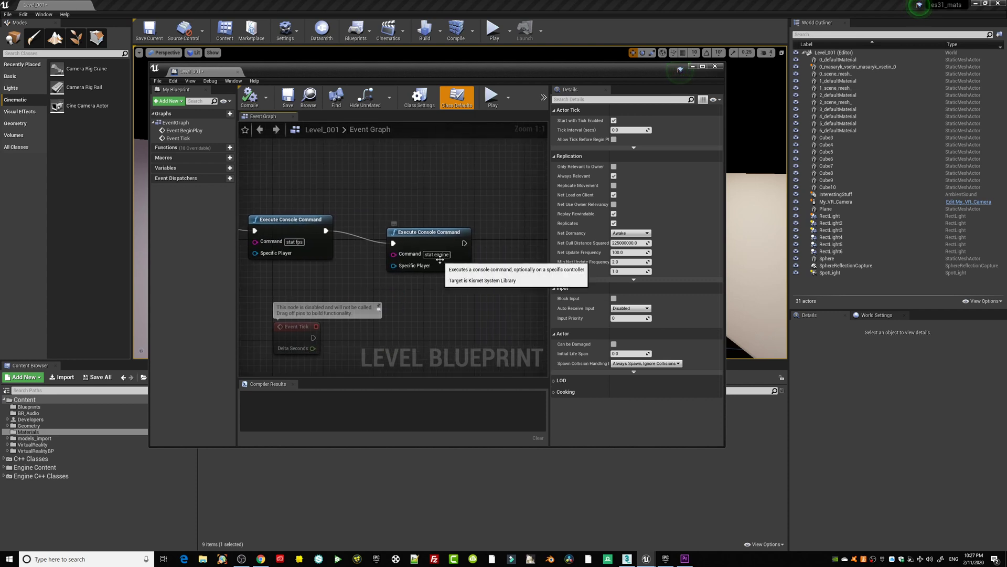
right_drag(354, 183, 441, 190)
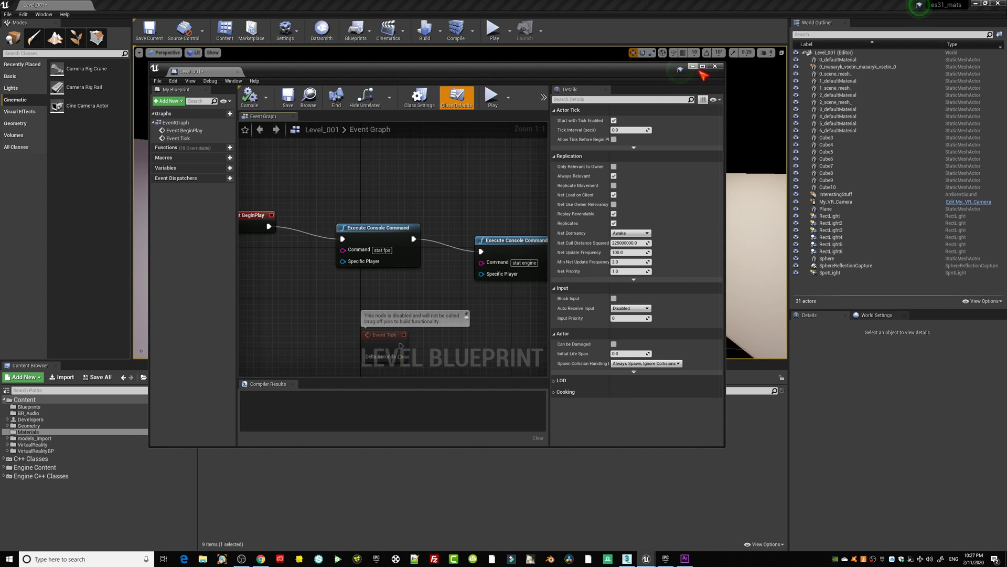
click(692, 66)
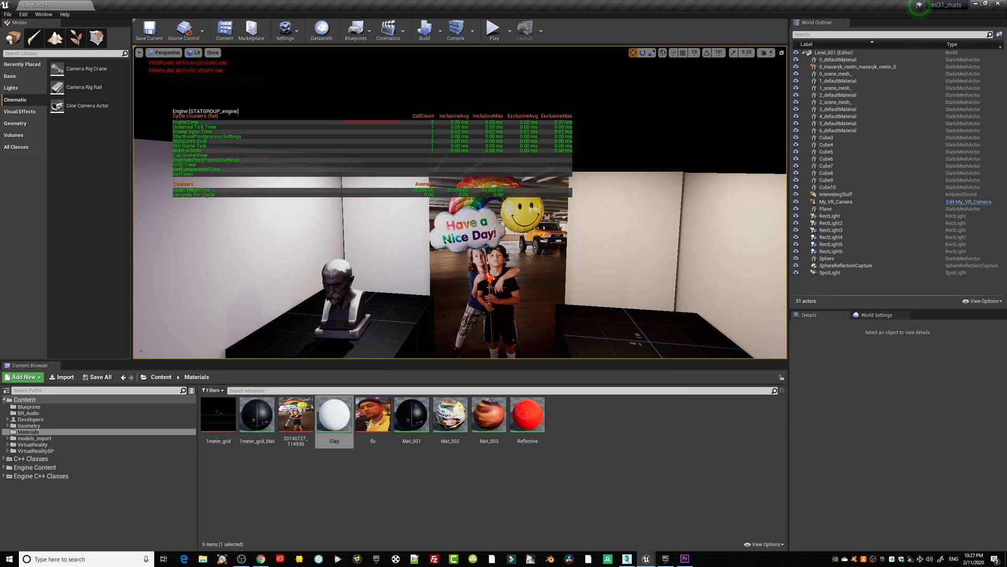
- Select the bust sculpture on the black block and examine it together with its mesh and material details
right_drag(461, 202, 404, 202)
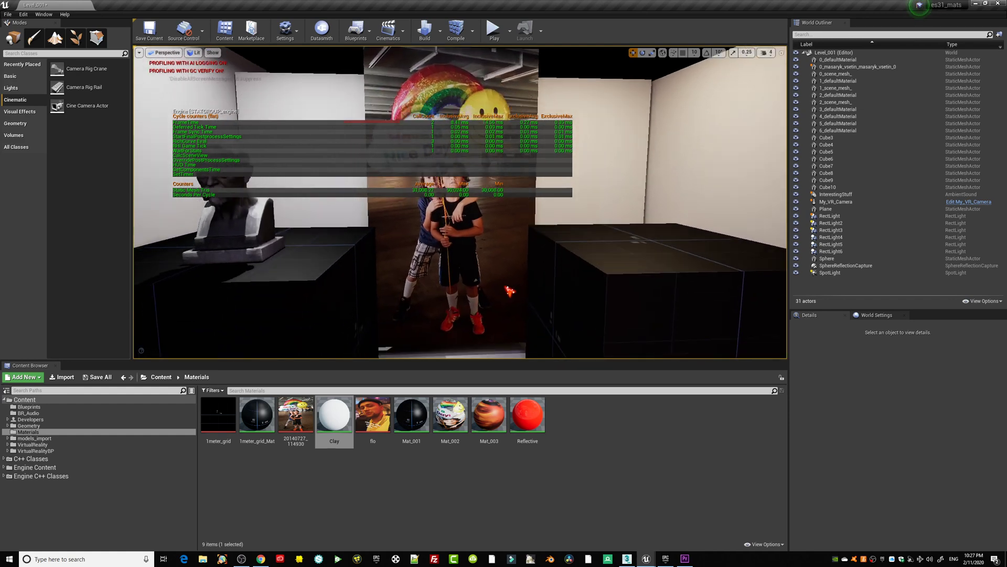
right_drag(489, 270, 494, 305)
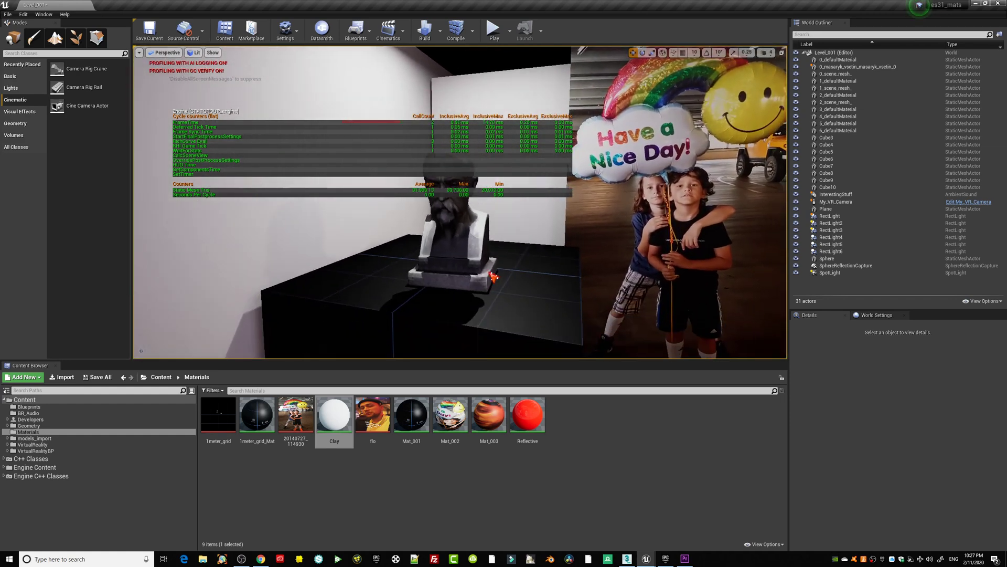
click(462, 237)
right_drag(488, 259, 470, 233)
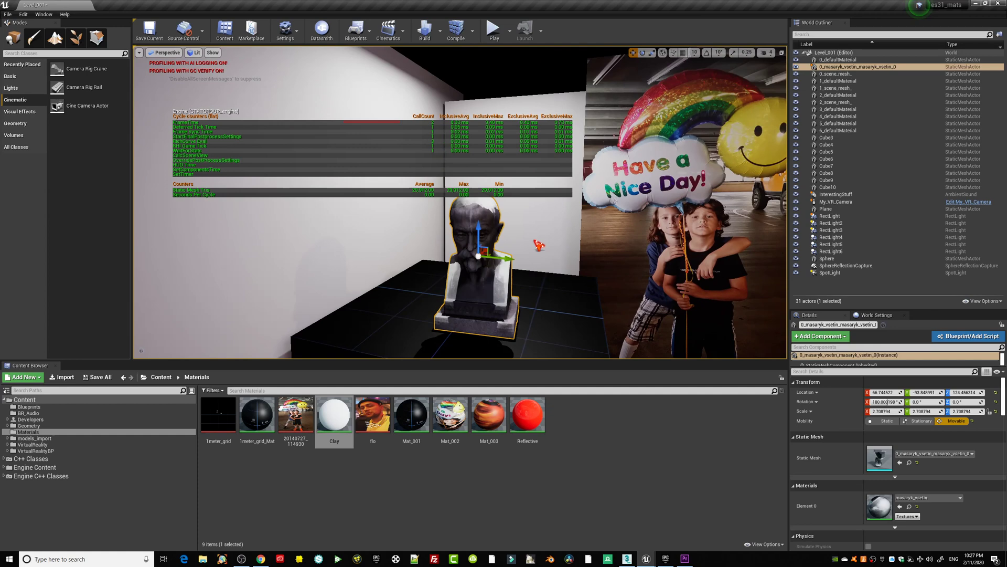
middle_drag(511, 283, 545, 290)
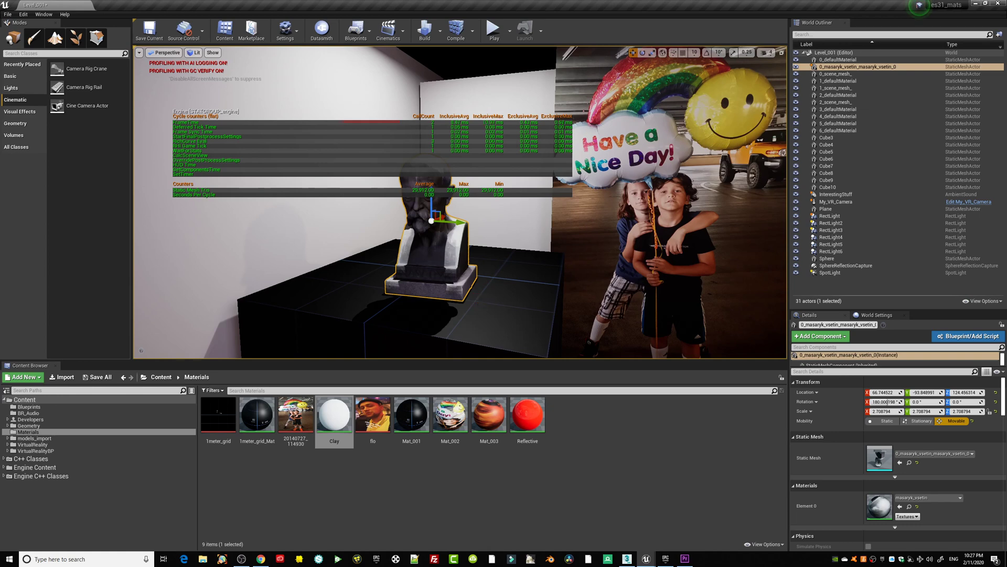
middle_drag(451, 231, 487, 188)
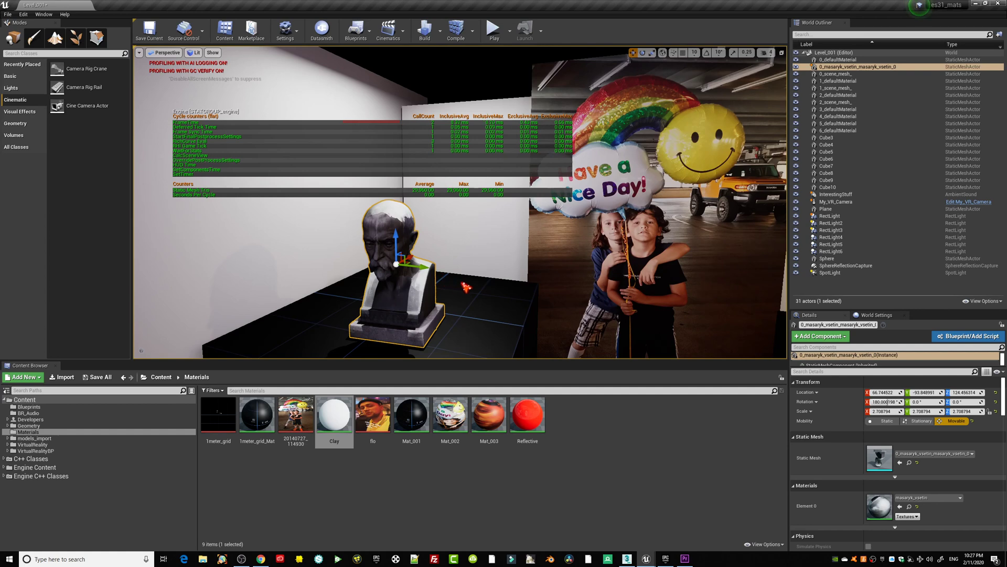
right_drag(466, 284, 467, 283)
key(s)
key(s)
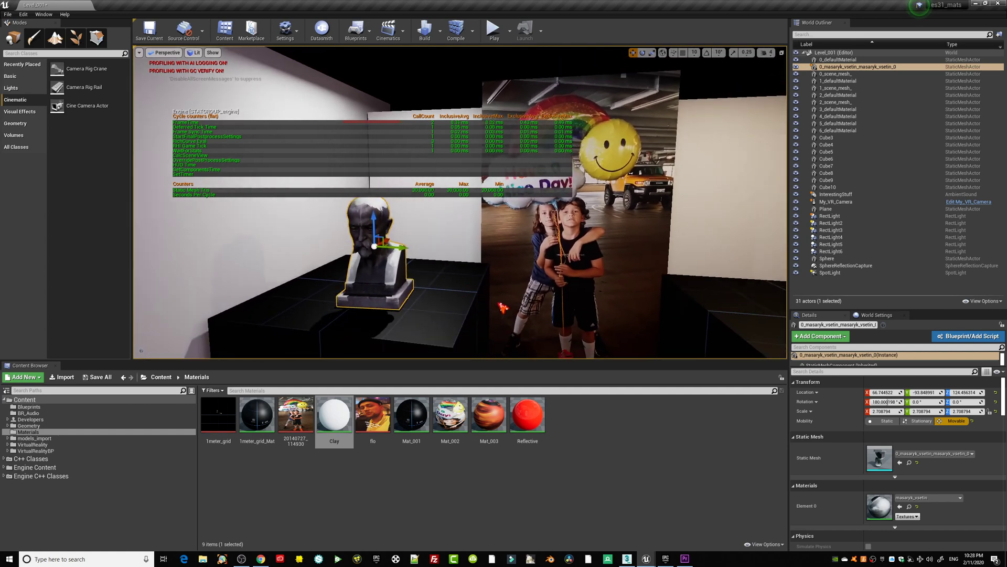
- Turn off game view to show the actor icons, and select the InterestingStuff ambient sound near the floor
key(d)
mouse_move(532, 283)
right_down()
mouse_move(551, 283)
mouse_move(533, 283)
mouse_move(533, 294)
right_up()
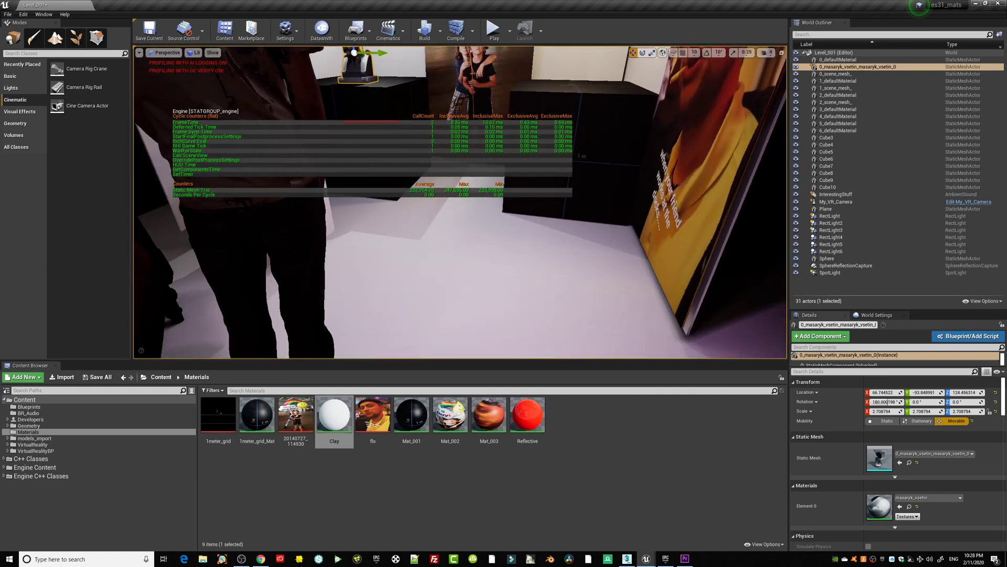
key(g)
mouse_move(468, 257)
right_down()
mouse_move(468, 236)
mouse_move(462, 256)
mouse_move(474, 257)
right_up()
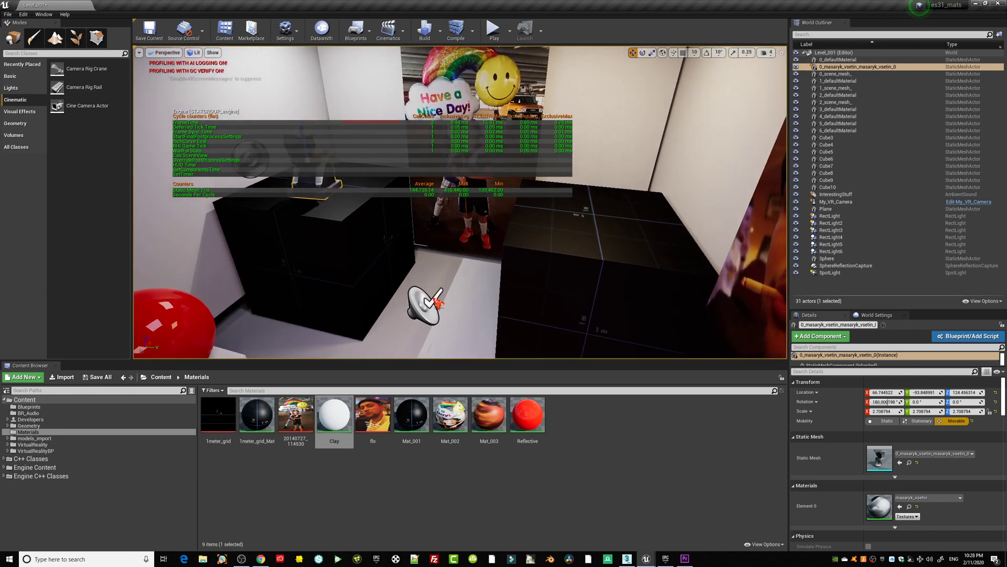
click(424, 304)
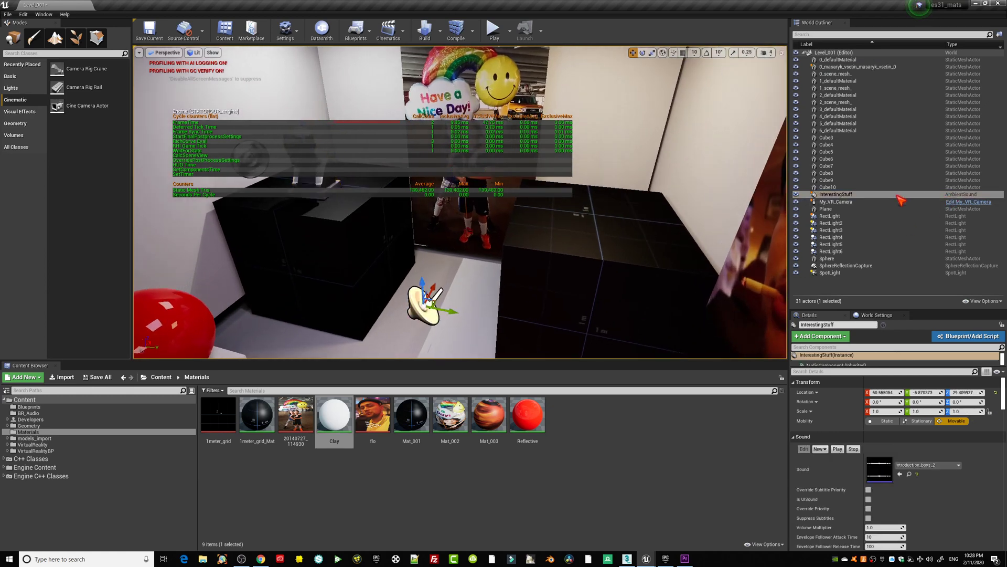
- Examine the placement of the rect lights above the walls and the lit room around the balloon-photo panel
right_drag(387, 304, 418, 308)
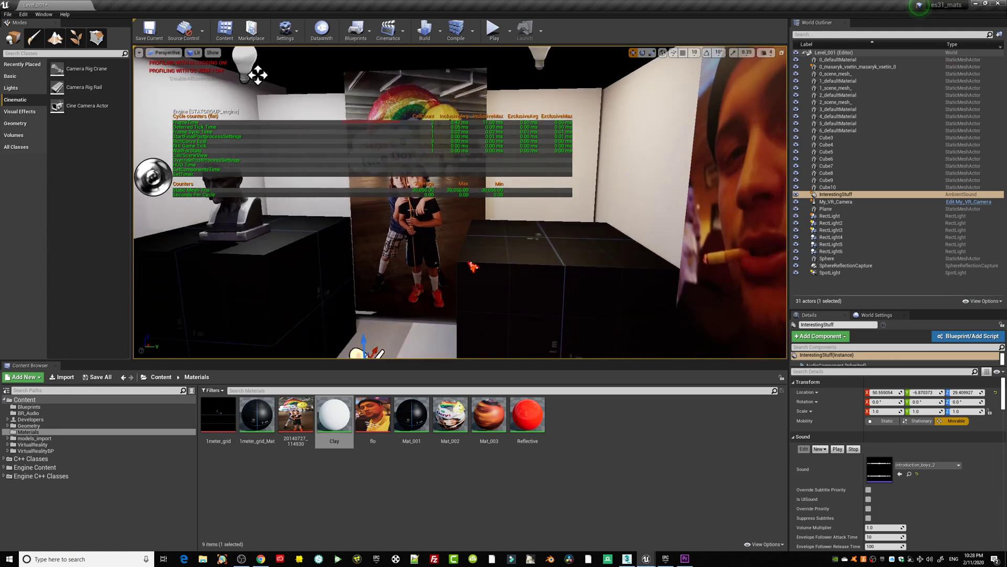
right_drag(455, 269, 430, 284)
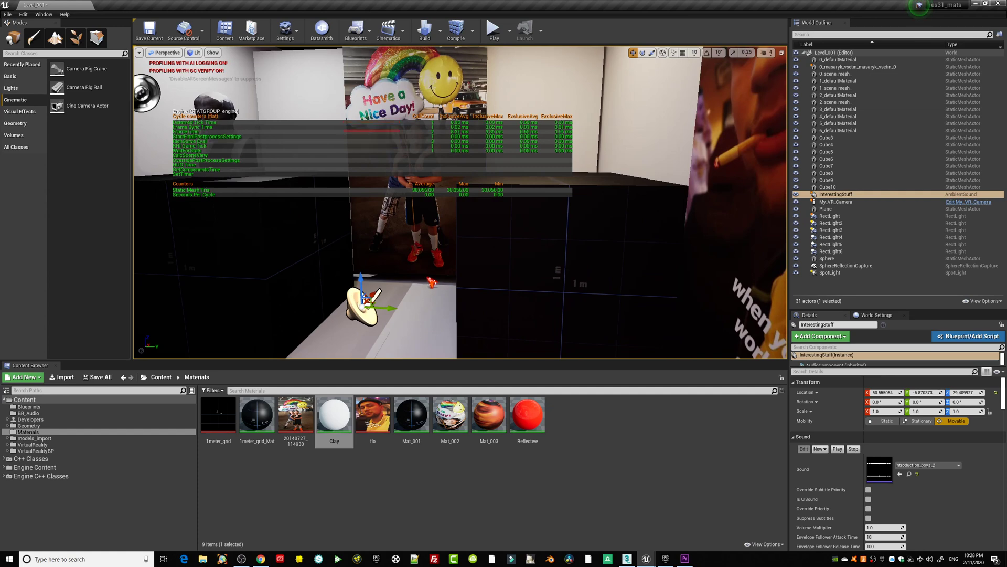
right_drag(389, 279, 385, 224)
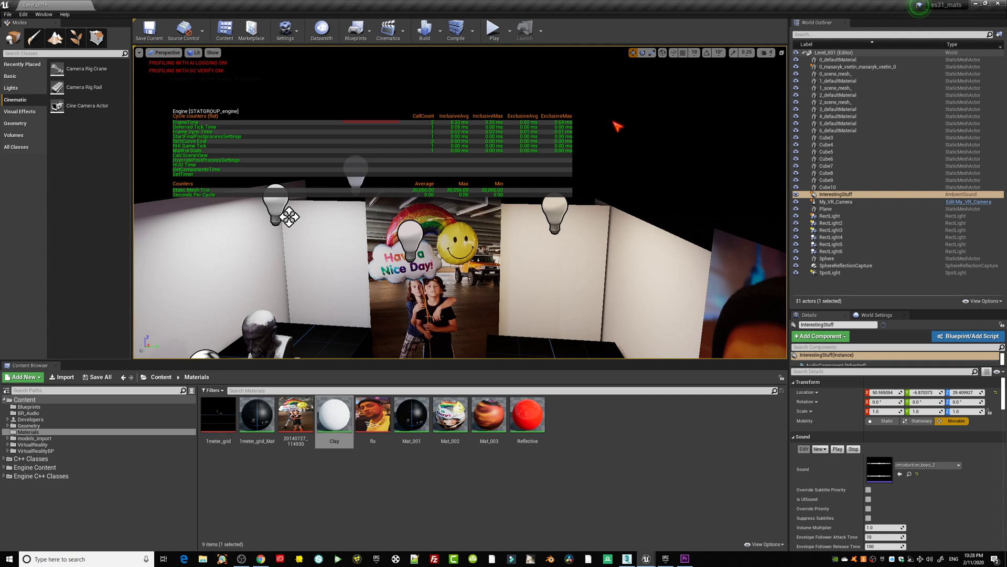
middle_drag(530, 247, 512, 204)
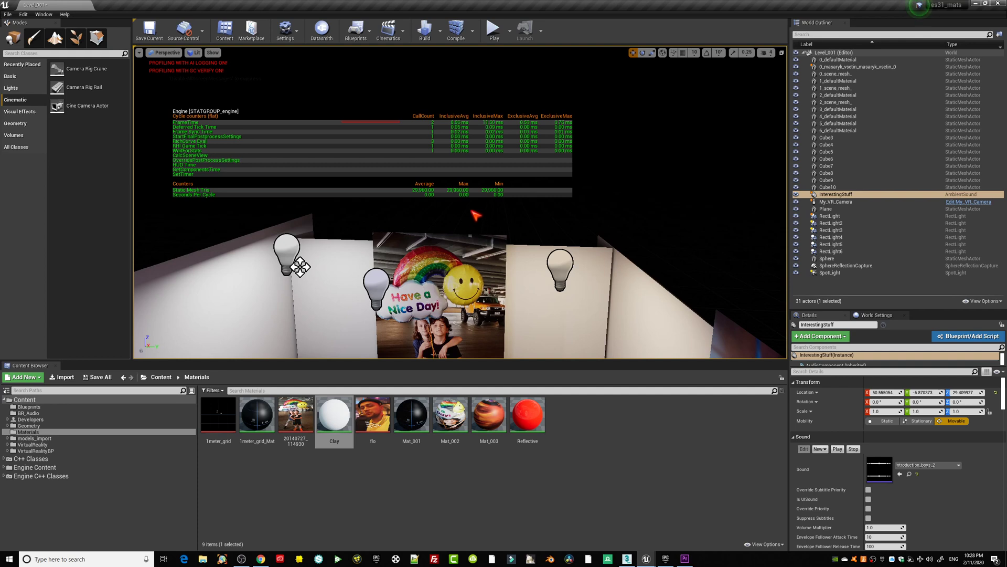
right_drag(410, 241, 436, 231)
middle_drag(410, 242, 446, 251)
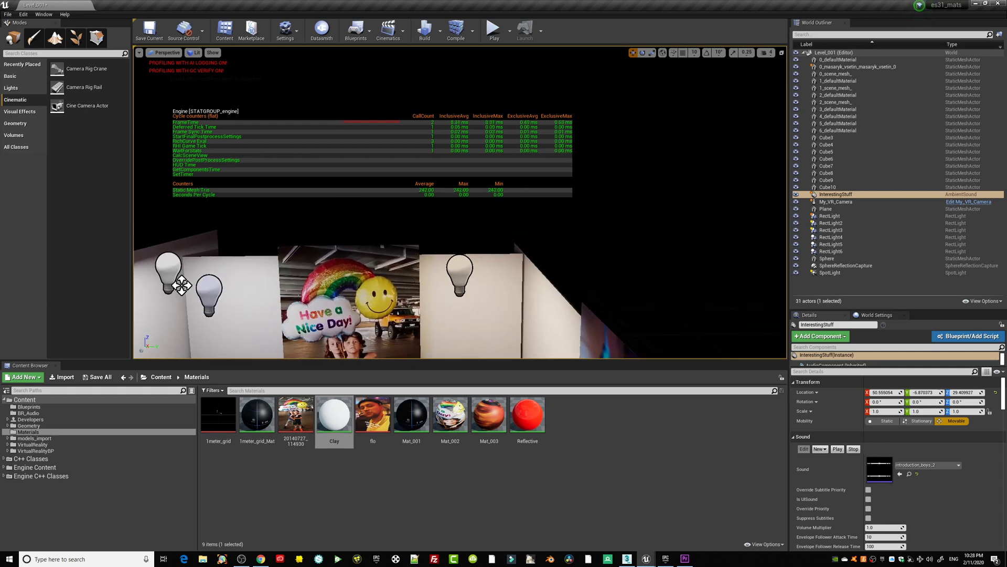
right_drag(427, 238, 441, 246)
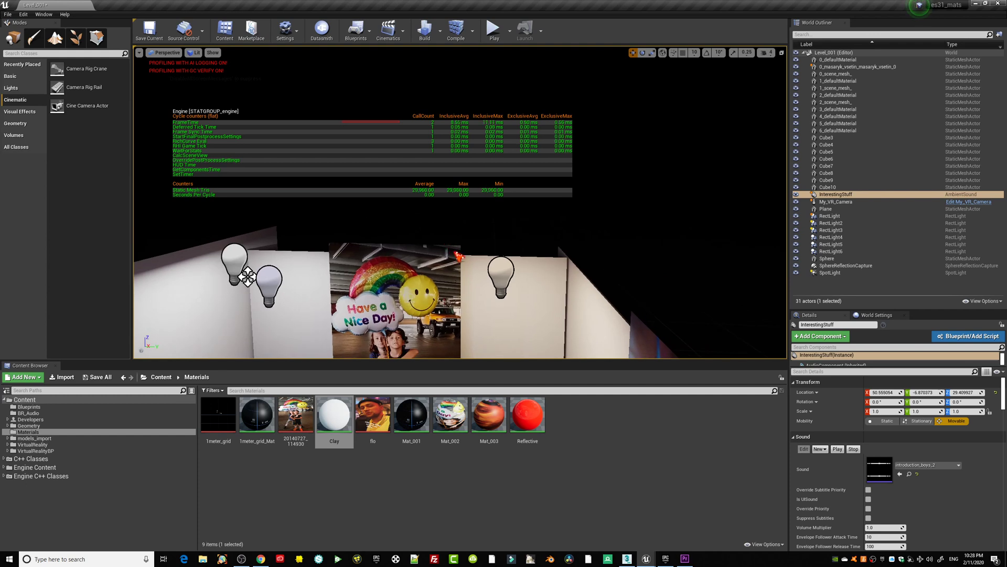
mouse_move(459, 257)
middle_down()
mouse_move(459, 279)
mouse_move(461, 256)
mouse_move(468, 272)
middle_up()
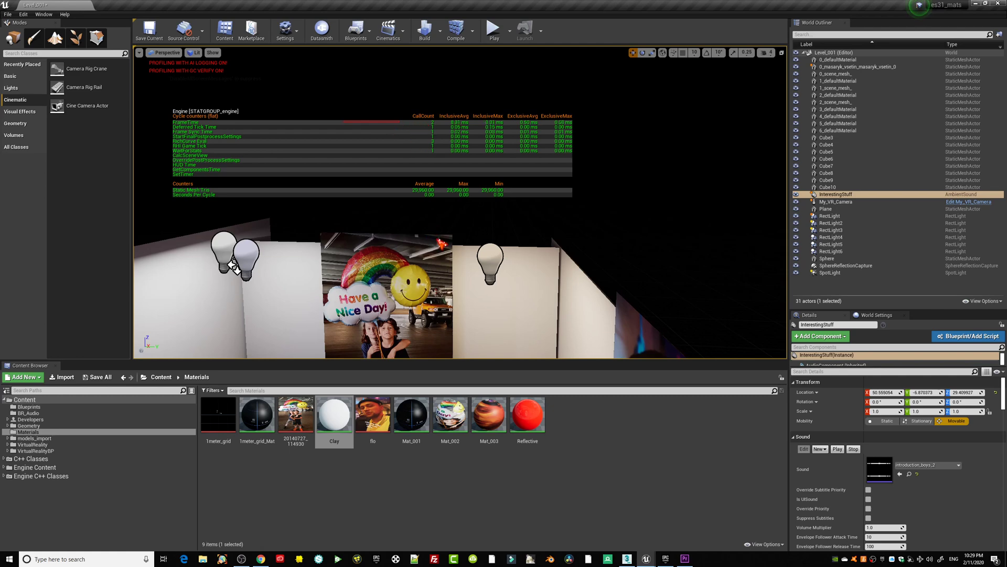
right_drag(442, 244, 443, 246)
right_drag(359, 256, 359, 260)
right_drag(463, 274, 459, 256)
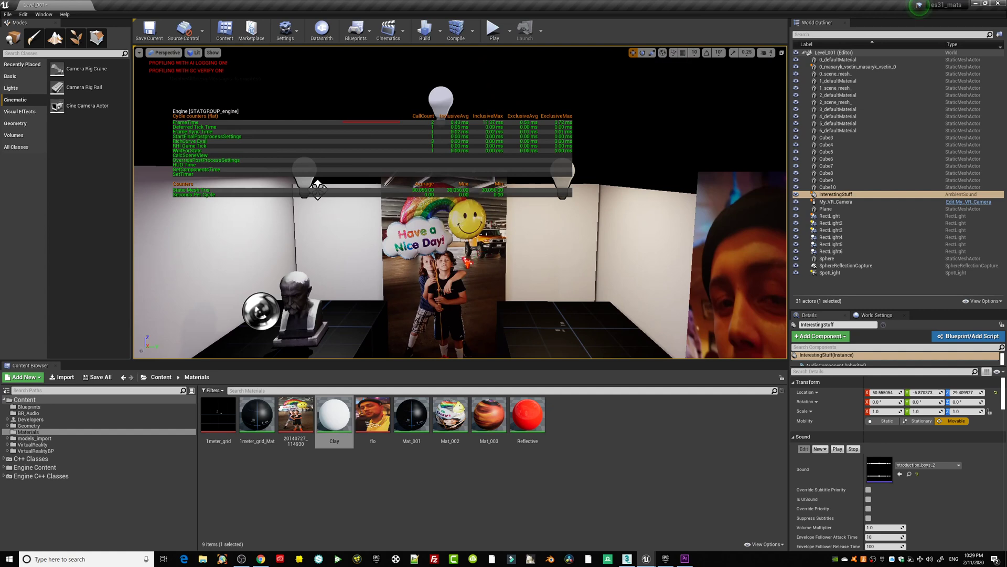
right_drag(463, 257, 463, 260)
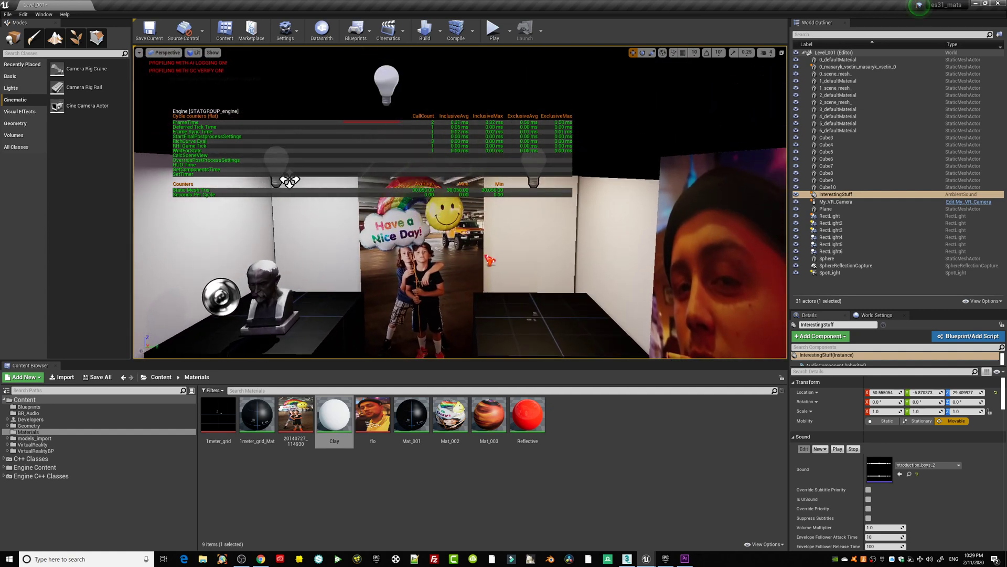
right_drag(493, 288, 493, 315)
drag(492, 303, 479, 267)
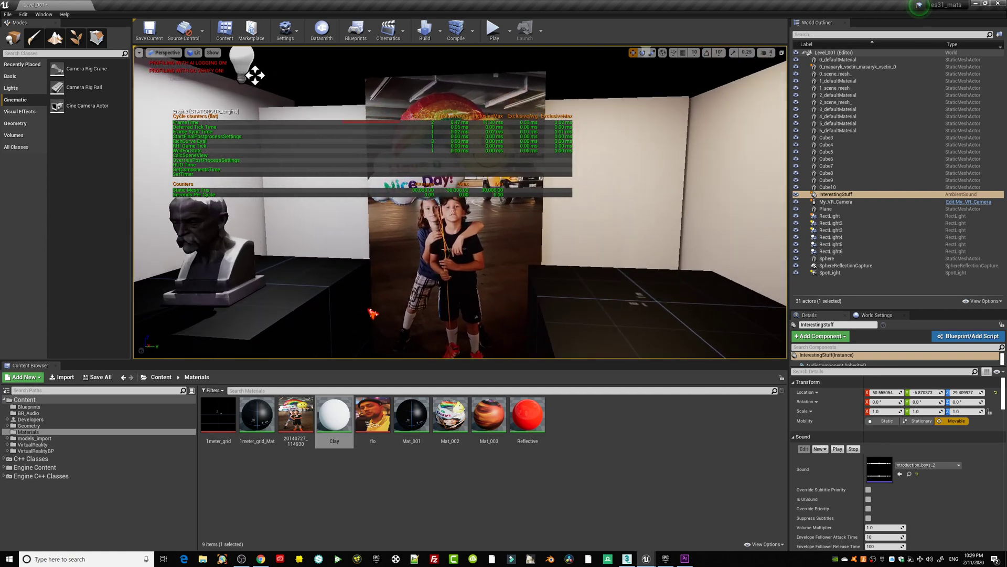
- Select the scanned standing figure in the printed T-shirt and examine it together with the photo panels and bust in the lit room
drag(255, 75, 143, 62)
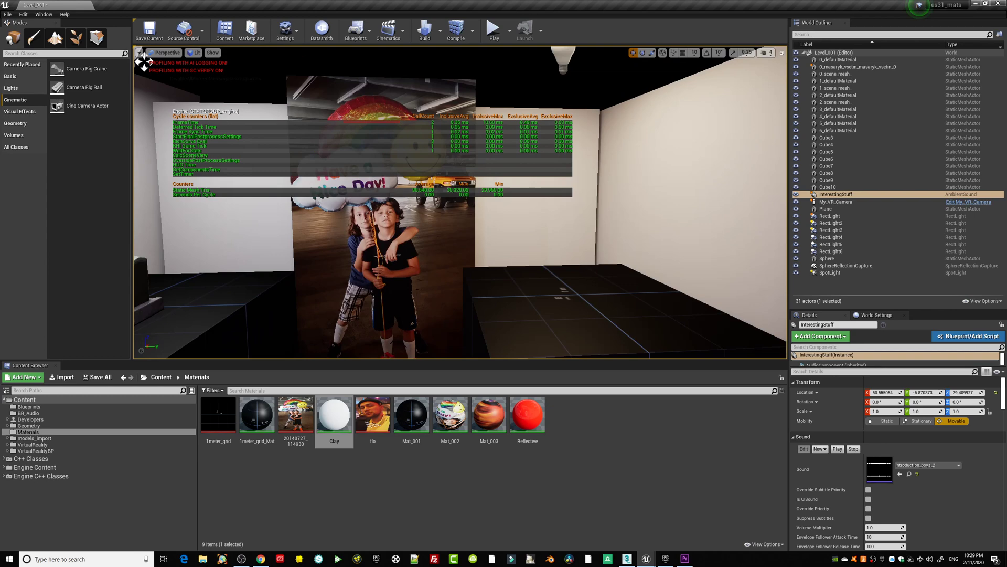
drag(479, 267, 348, 310)
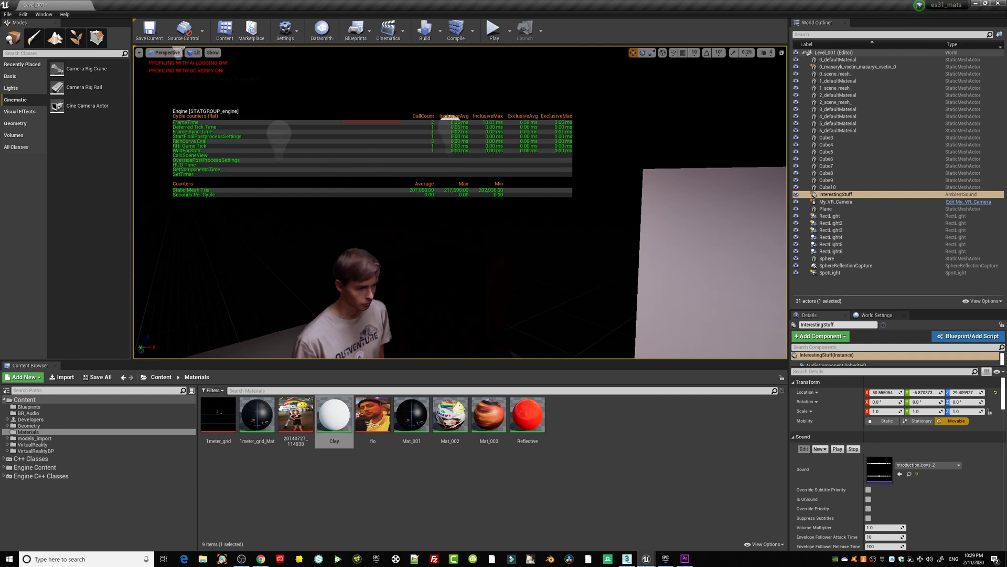
click(348, 311)
middle_drag(433, 280, 440, 294)
mouse_move(441, 294)
right_down()
mouse_move(435, 278)
mouse_move(428, 295)
right_up()
drag(458, 299, 458, 294)
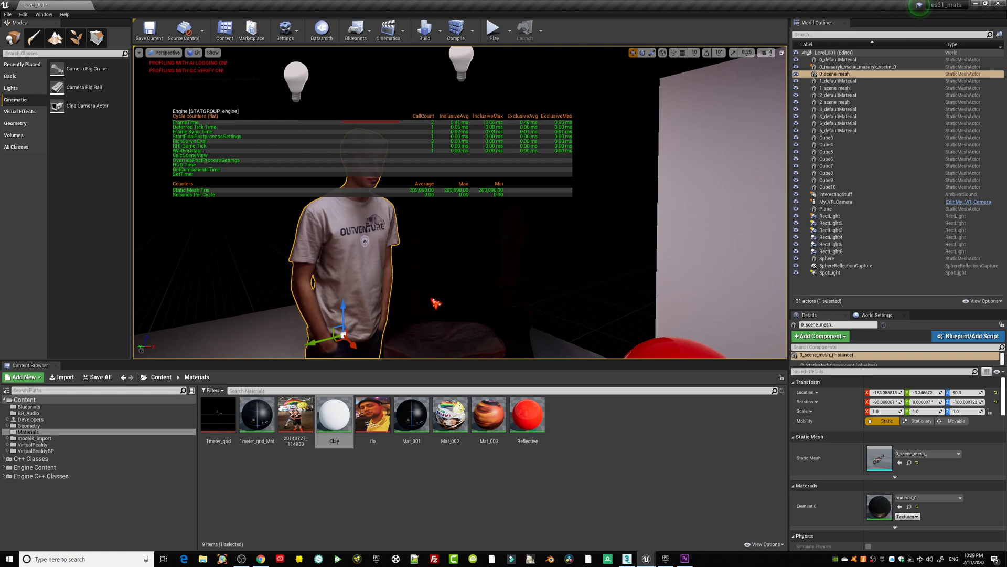
right_drag(449, 299, 707, 275)
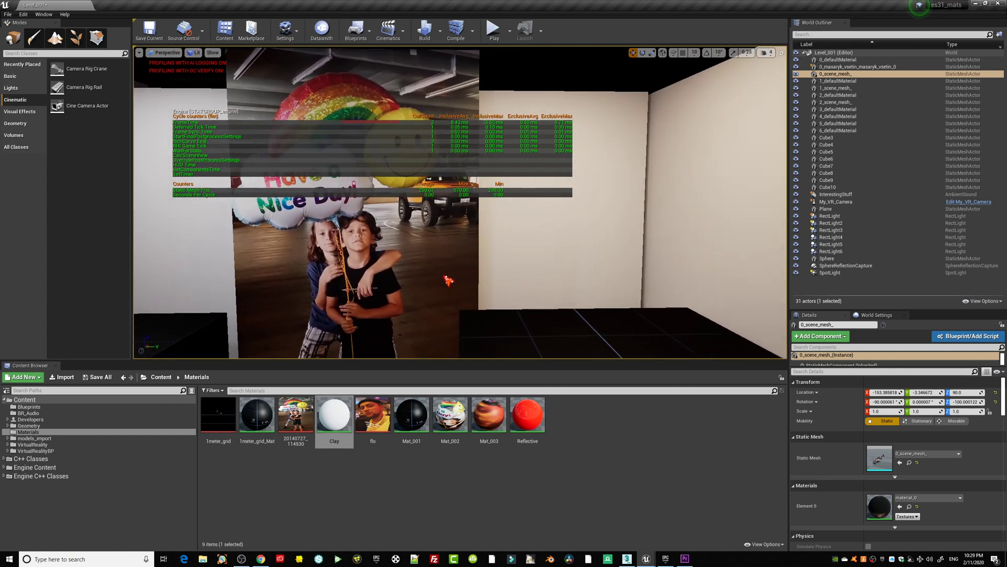
mouse_move(445, 278)
mouse_down()
mouse_move(445, 386)
mouse_move(443, 273)
mouse_up()
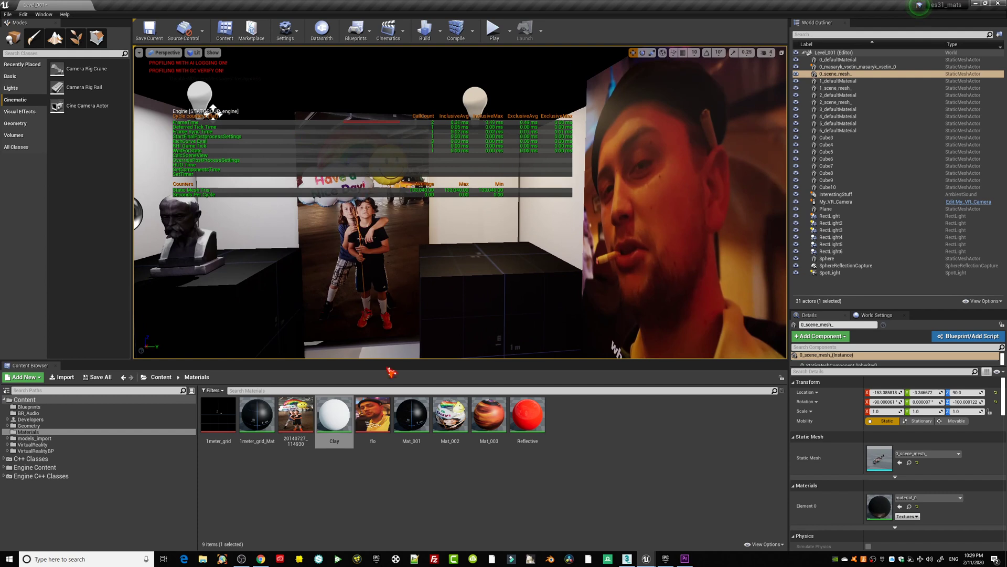
- Switch to Chrome and open the blog listing of fattybull.com from the Oculus Quest article page
click(260, 559)
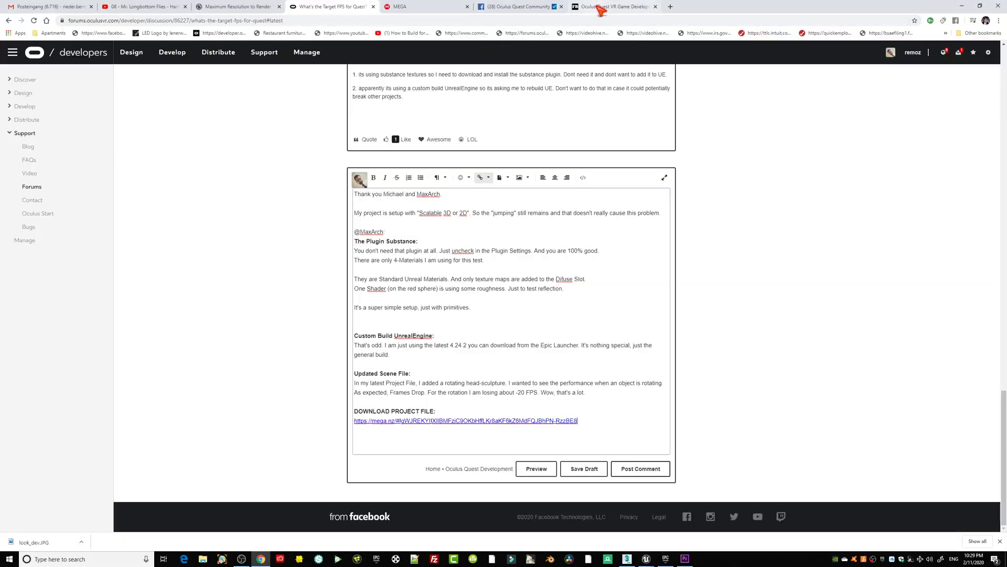
click(613, 7)
scroll(414, 215, up, 10)
scroll(414, 216, up, 2)
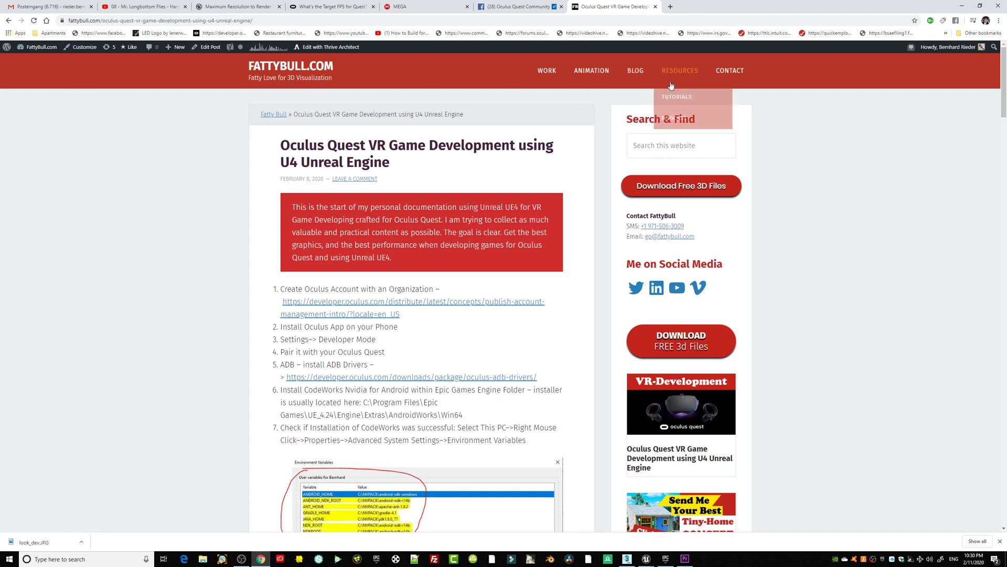
click(635, 72)
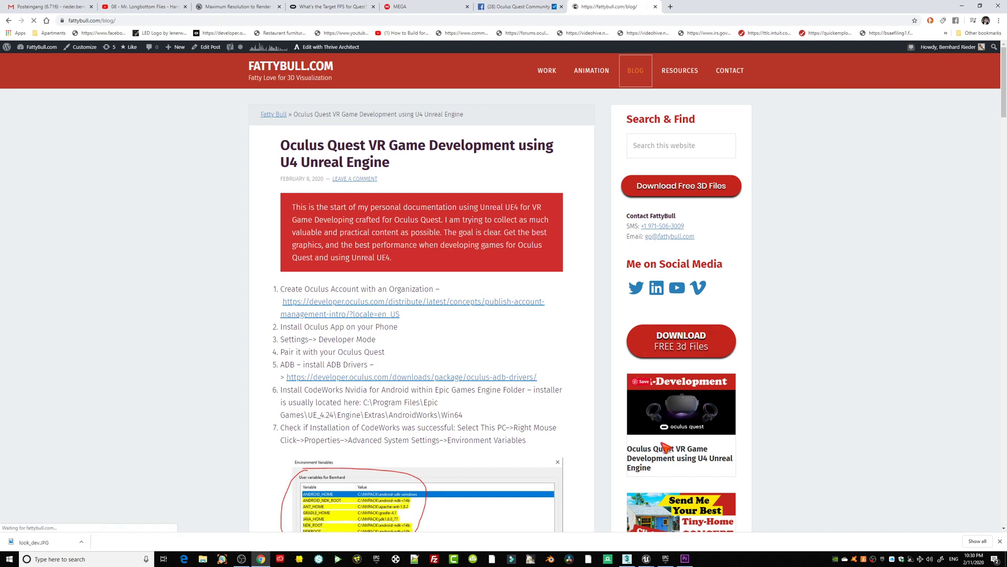
scroll(409, 290, down, 1)
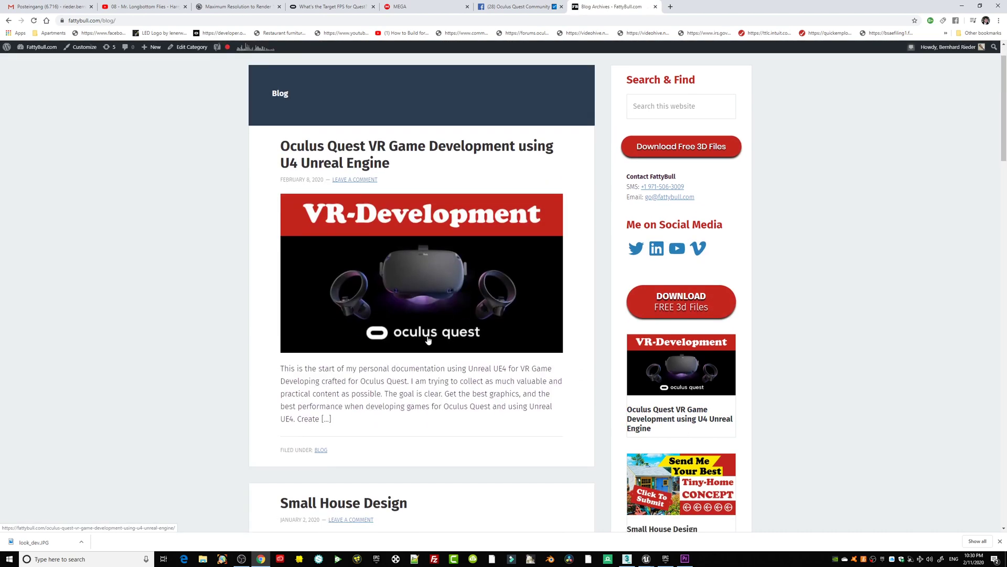
- Open the article "Oculus Quest VR Game Development using U4 Unreal Engine" and read its introduction and first setup steps
click(357, 166)
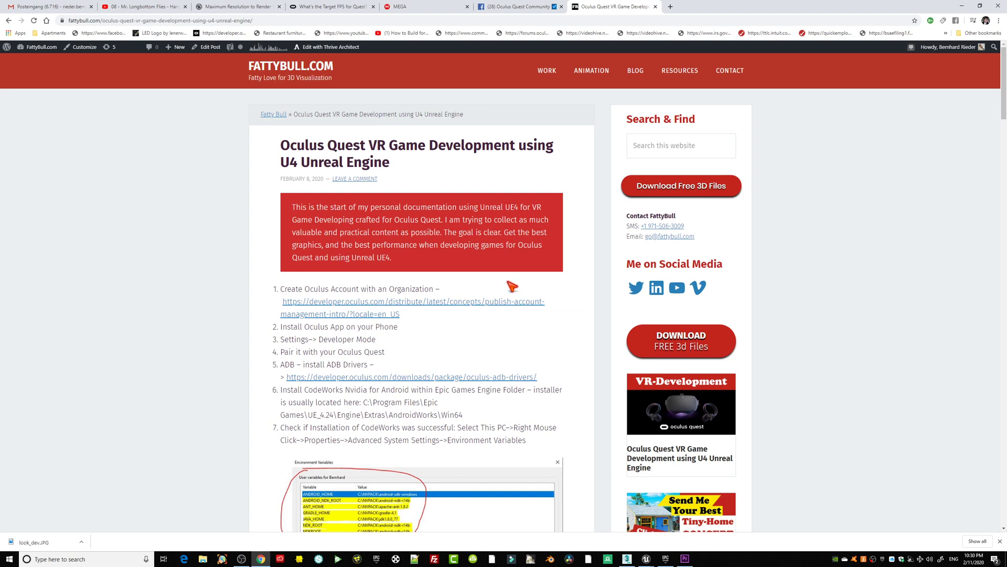
scroll(465, 277, down, 1)
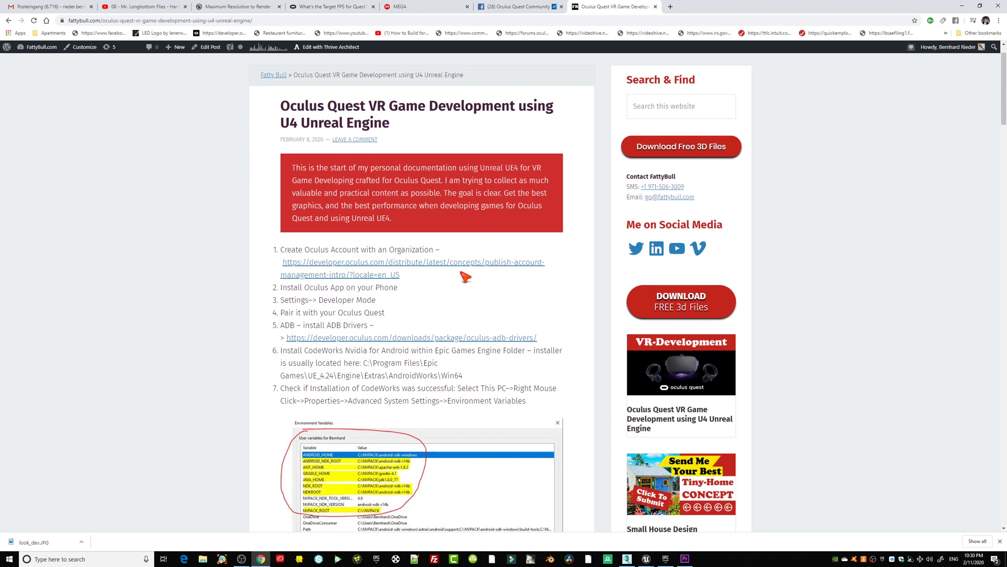
scroll(466, 276, down, 3)
scroll(468, 272, up, 4)
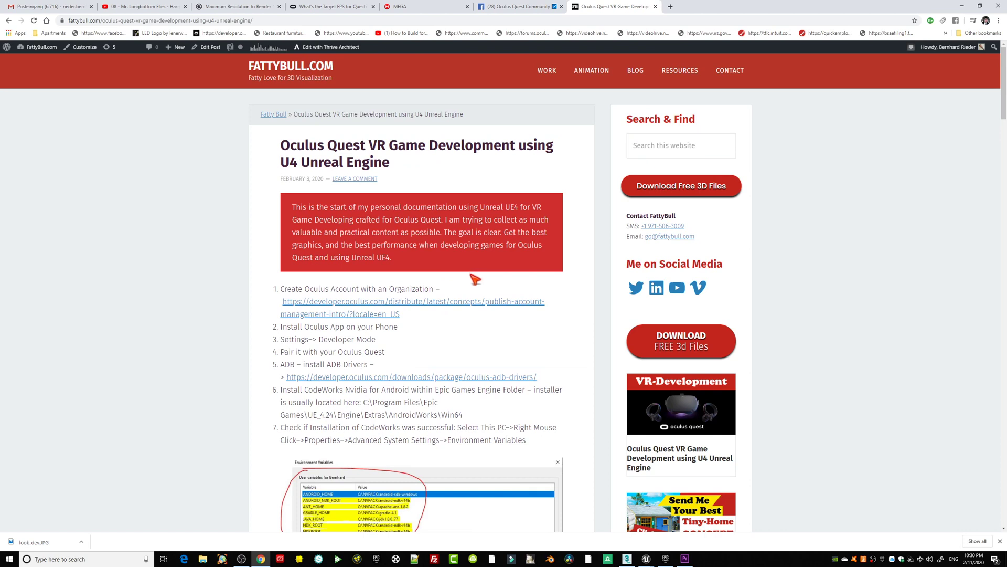
scroll(474, 279, down, 1)
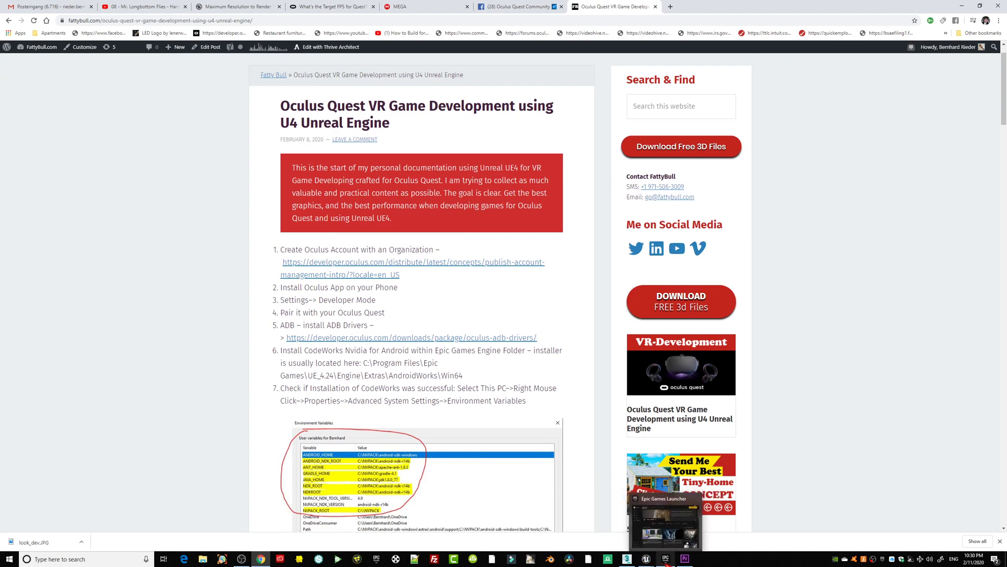
- Switch to Unreal Engine and examine the room with the bust, the black blocks and the balloon-photo panel
click(648, 560)
click(632, 530)
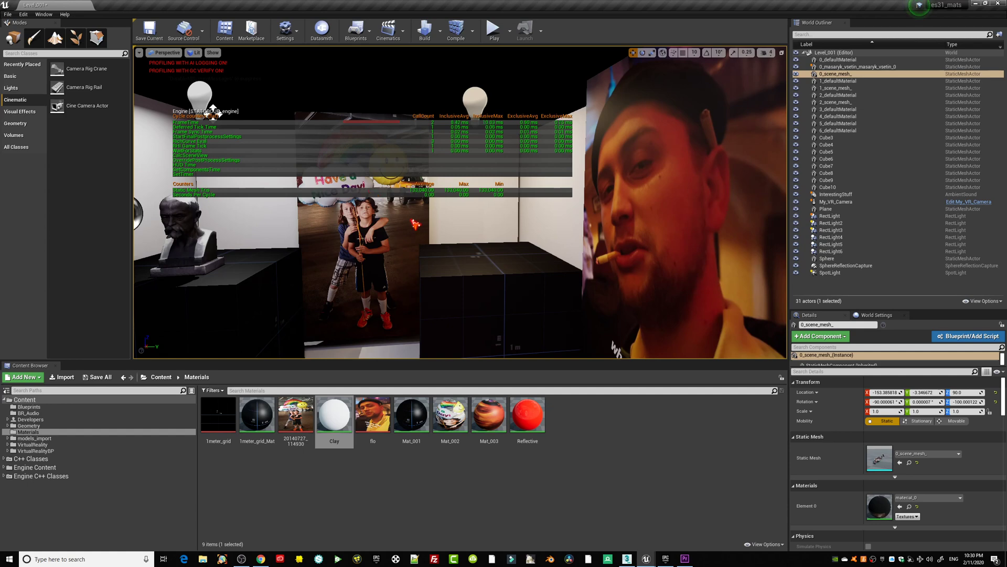
right_drag(469, 245, 430, 269)
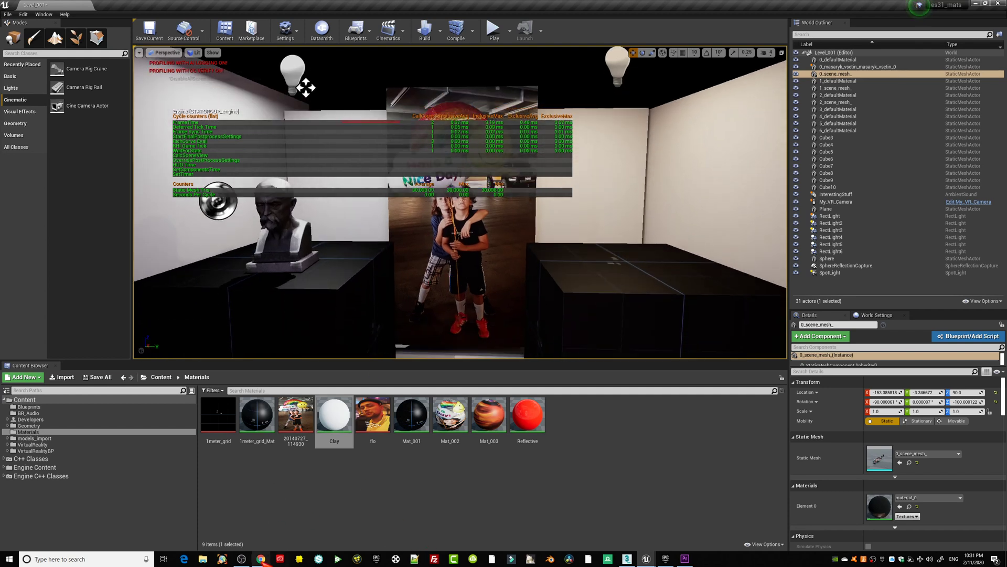
- Switch to Chrome, skim the Oculus Quest article down to the Unreal project settings checklist, and return to its beginning
mouse_move(262, 560)
click(261, 525)
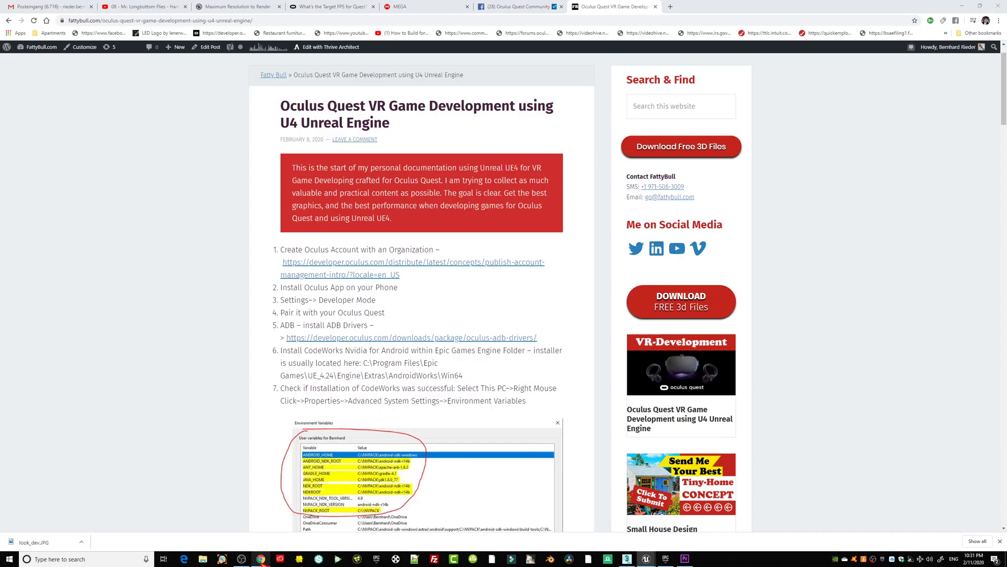
scroll(465, 298, down, 3)
scroll(465, 298, down, 8)
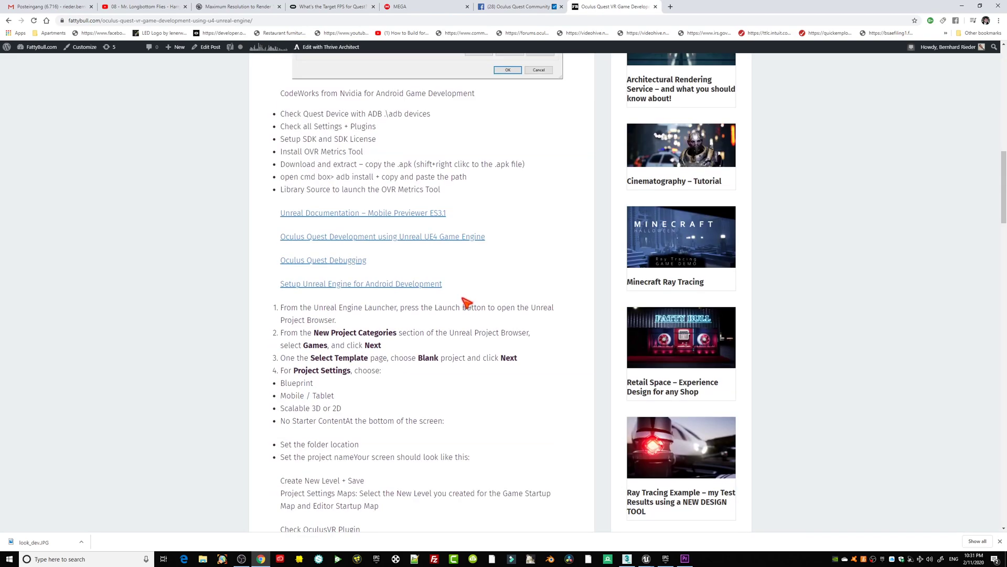
scroll(464, 301, down, 3)
scroll(462, 299, down, 5)
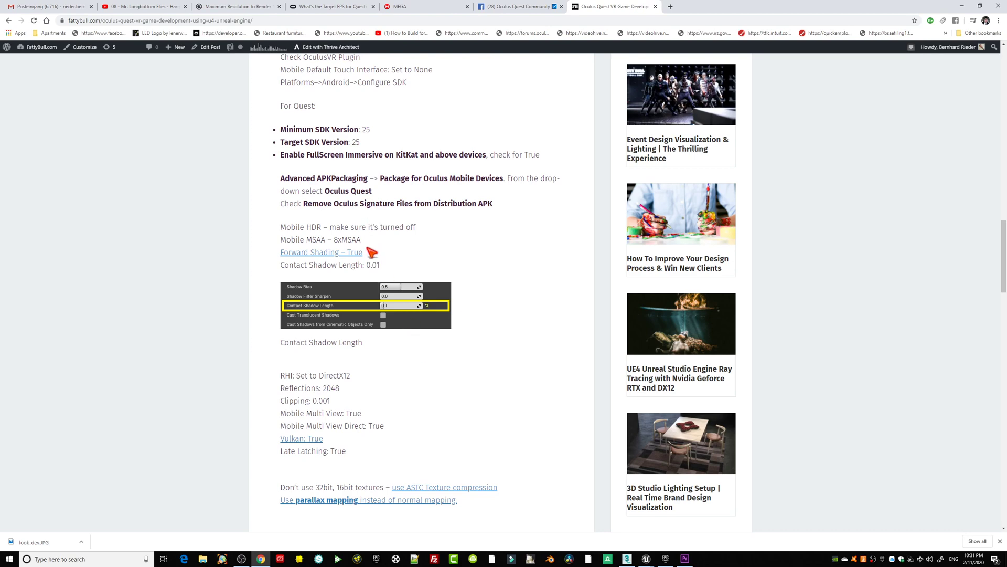
scroll(398, 355, down, 2)
scroll(409, 387, down, 7)
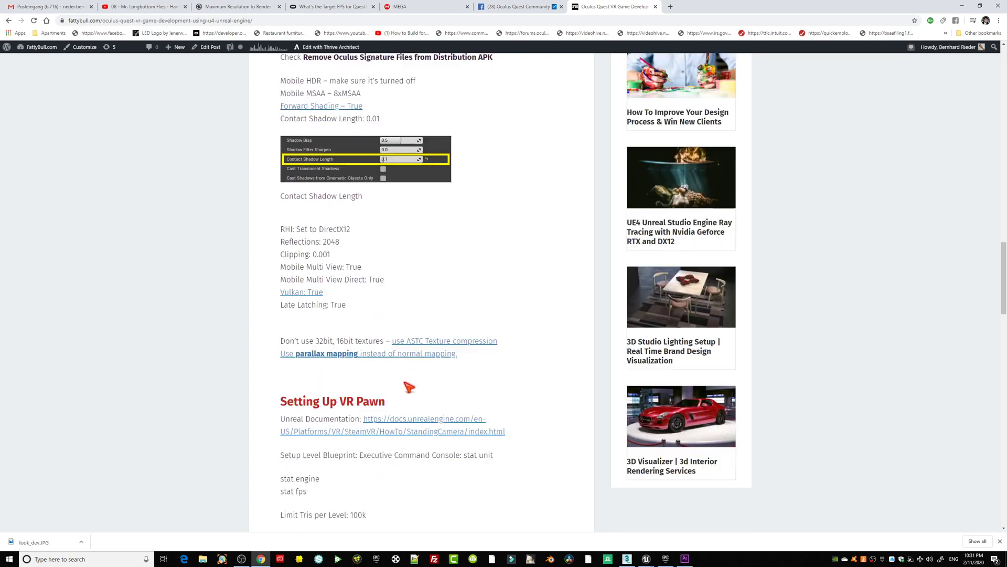
scroll(426, 409, down, 7)
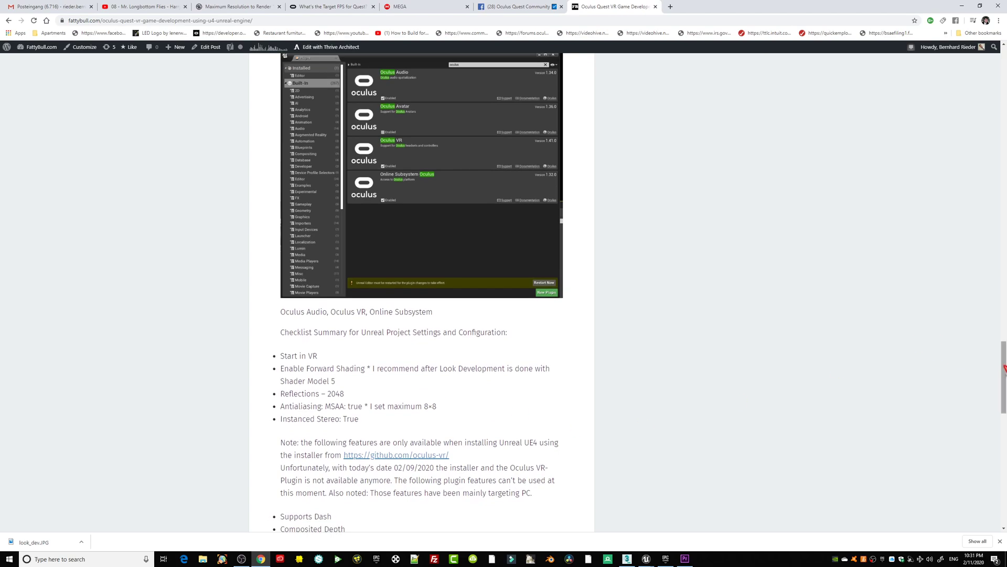
drag(999, 374, 997, 88)
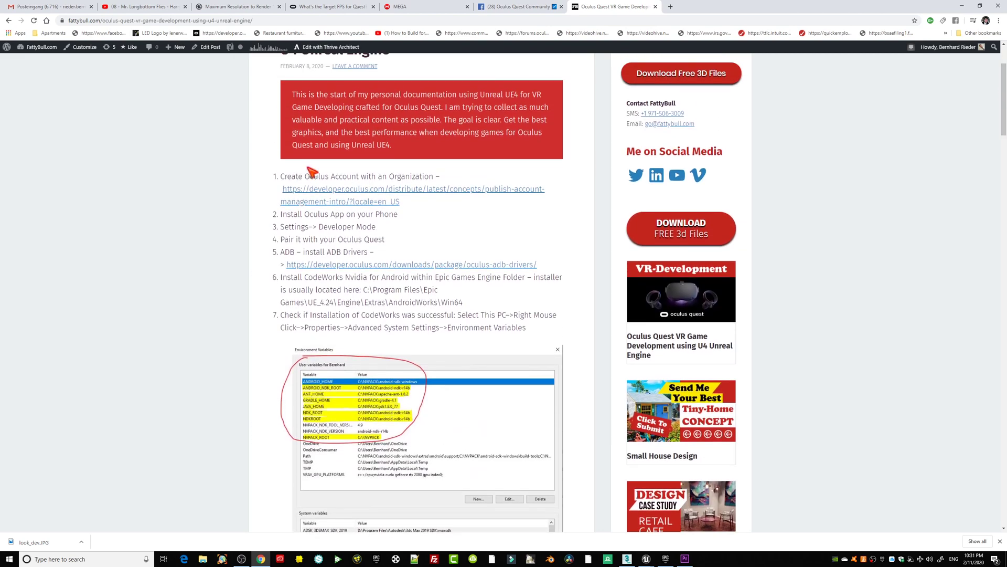
scroll(311, 170, up, 3)
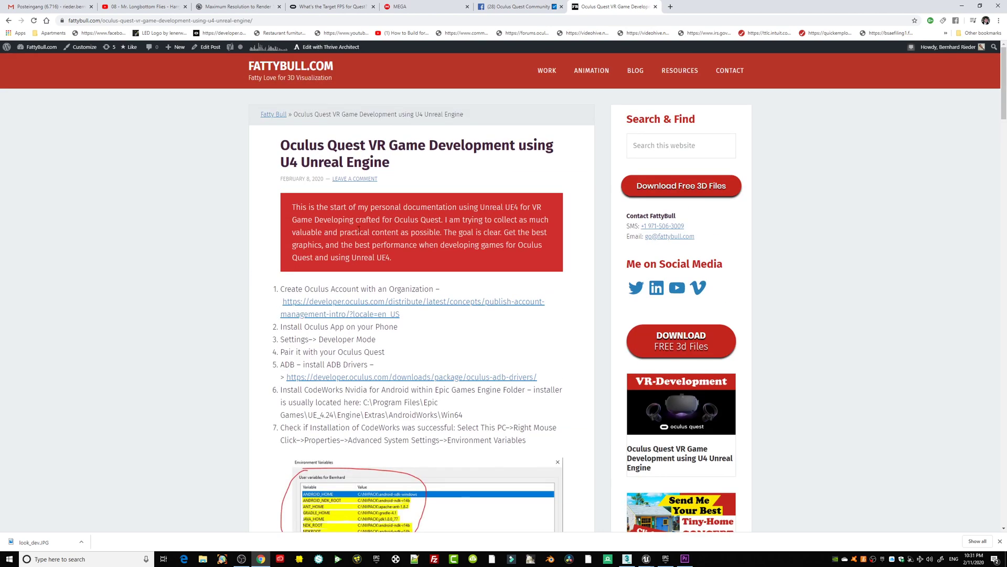
- Read through the article's CodeWorks setup, Quest SDK and rendering settings, VR Pawn, Oculus plugin and Android packaging recommendations
scroll(358, 328, down, 2)
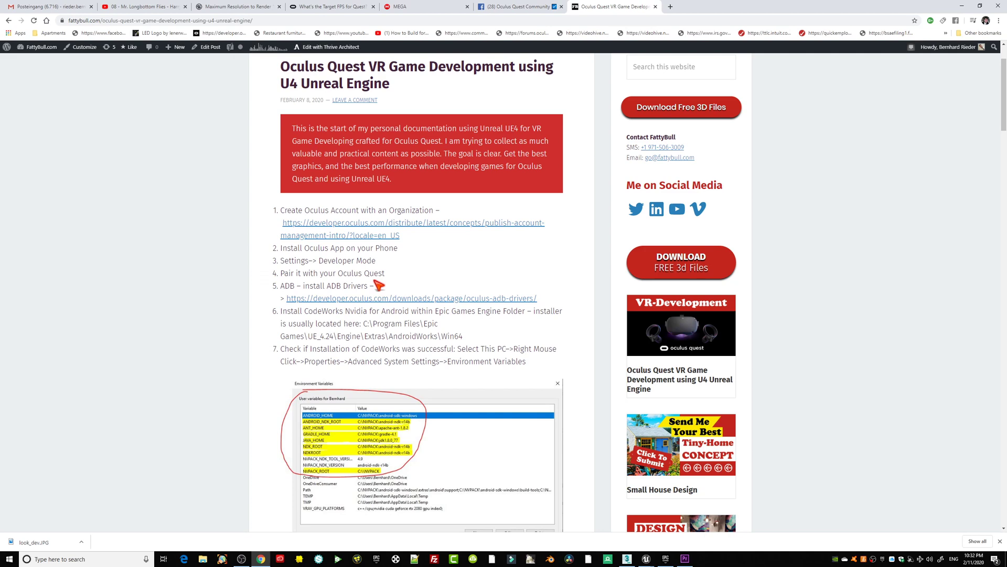
scroll(414, 294, down, 9)
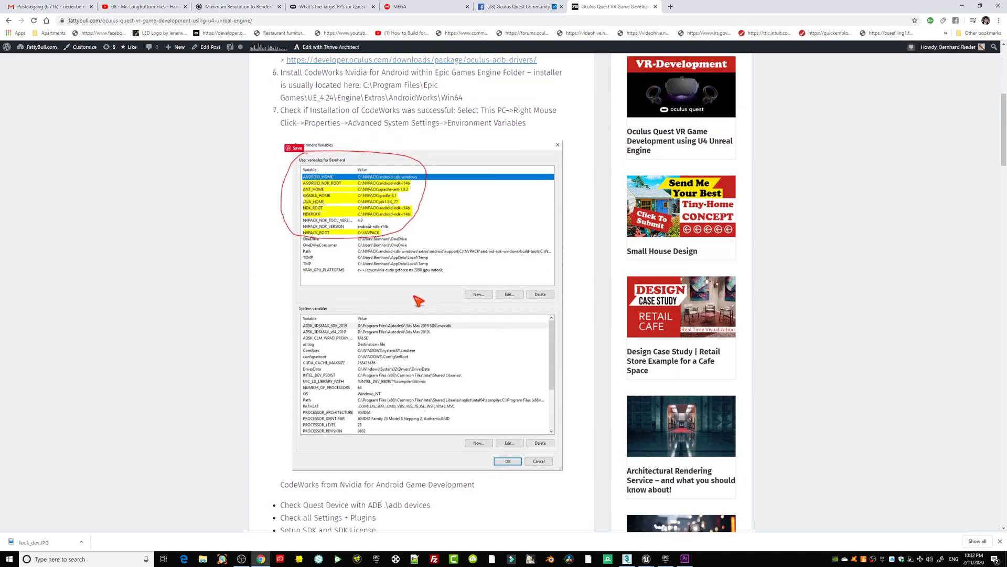
scroll(415, 321, down, 2)
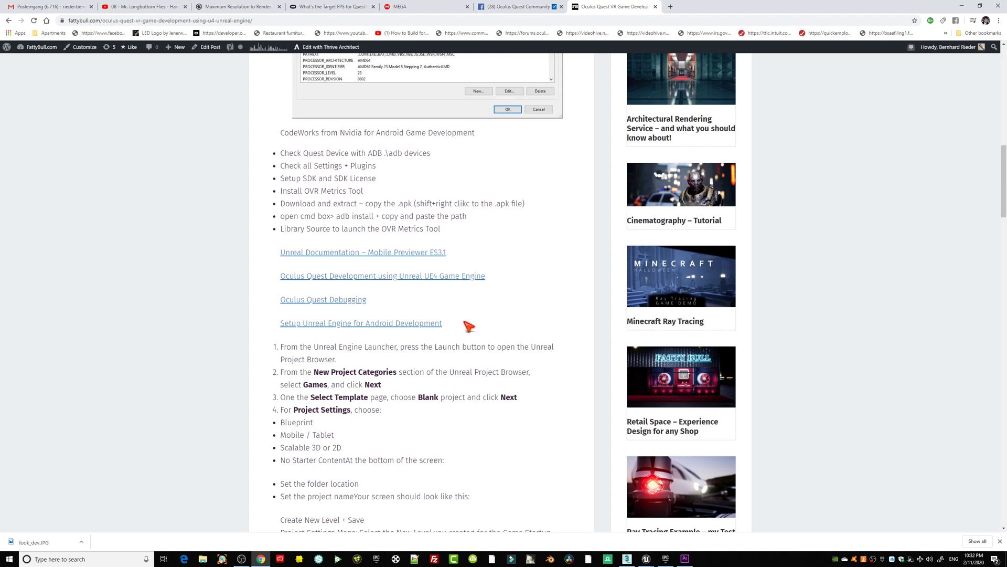
scroll(466, 328, down, 7)
scroll(475, 333, down, 1)
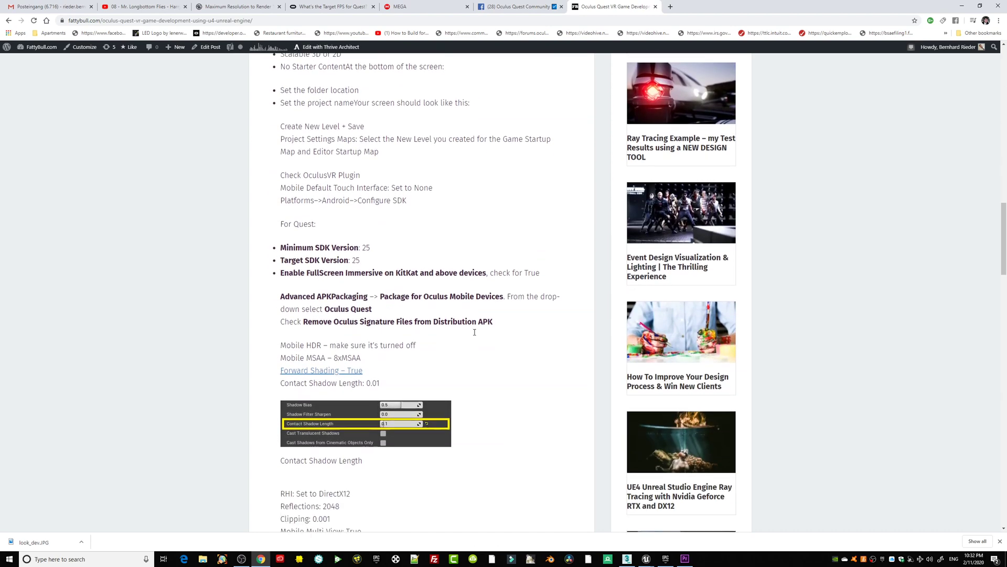
scroll(478, 337, down, 6)
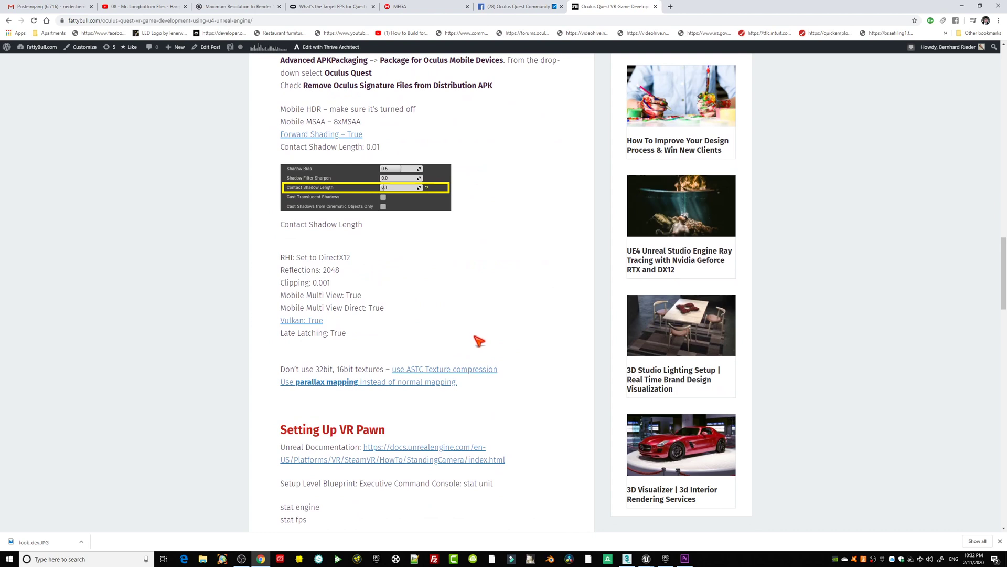
scroll(479, 340, down, 3)
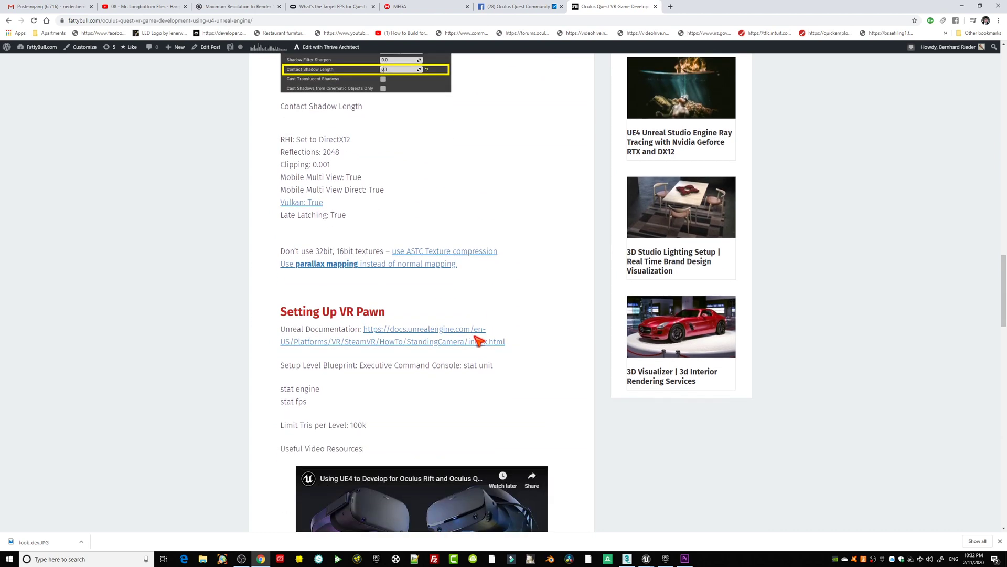
scroll(479, 343, down, 4)
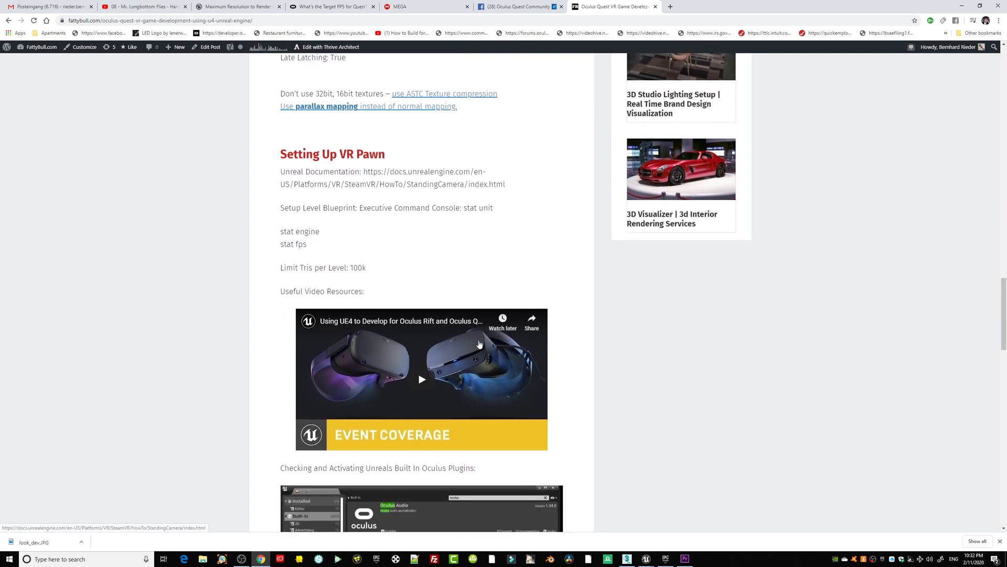
scroll(478, 344, down, 6)
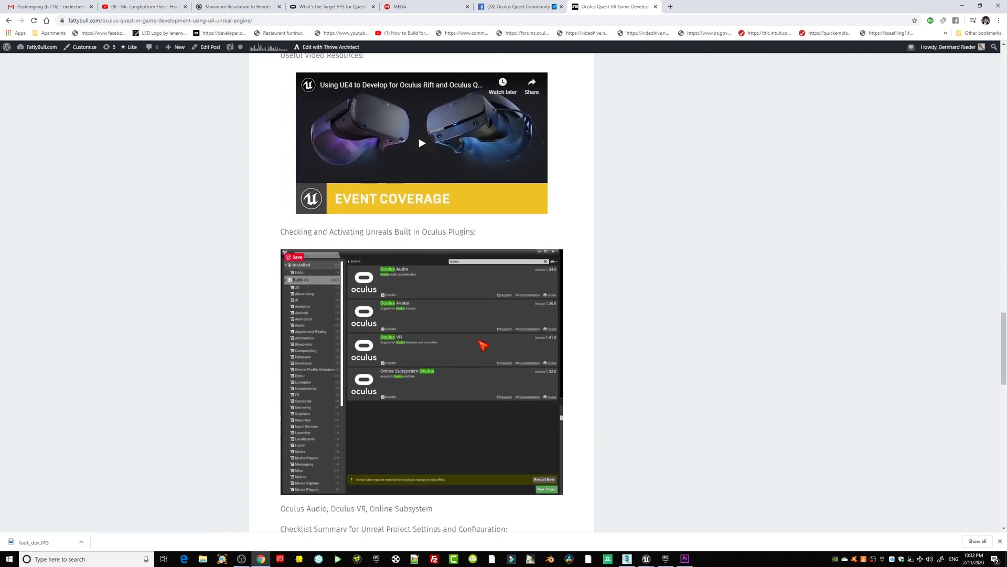
scroll(476, 344, down, 3)
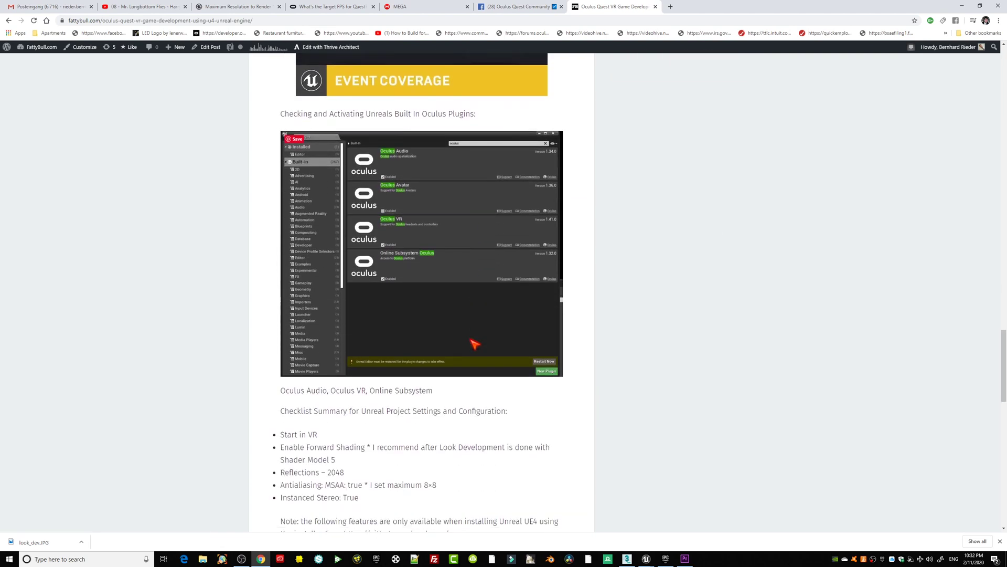
scroll(474, 347, down, 8)
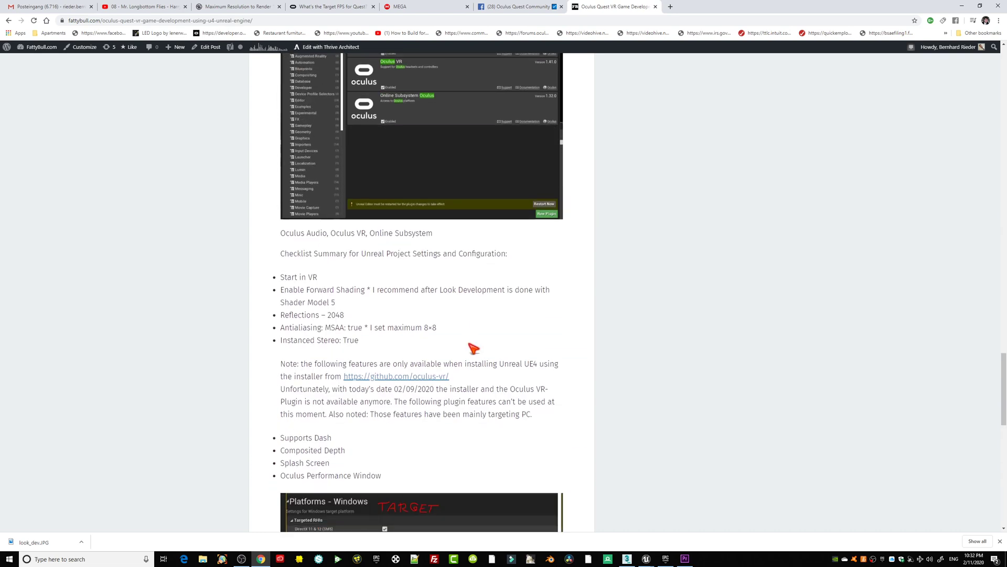
scroll(473, 362, down, 3)
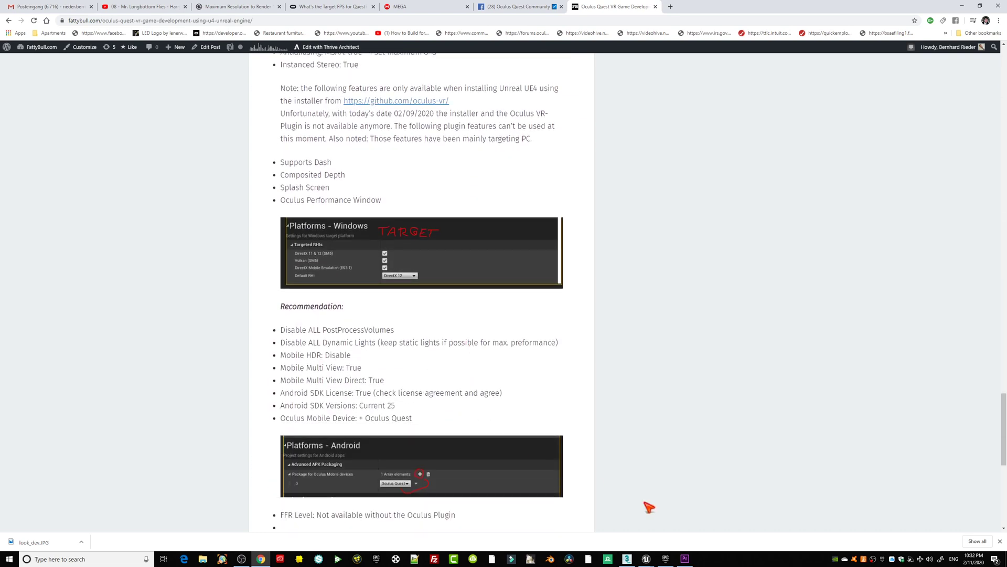
- Switch back to Unreal Engine and bring the Level_001 editor window to the front
mouse_move(649, 561)
click(676, 530)
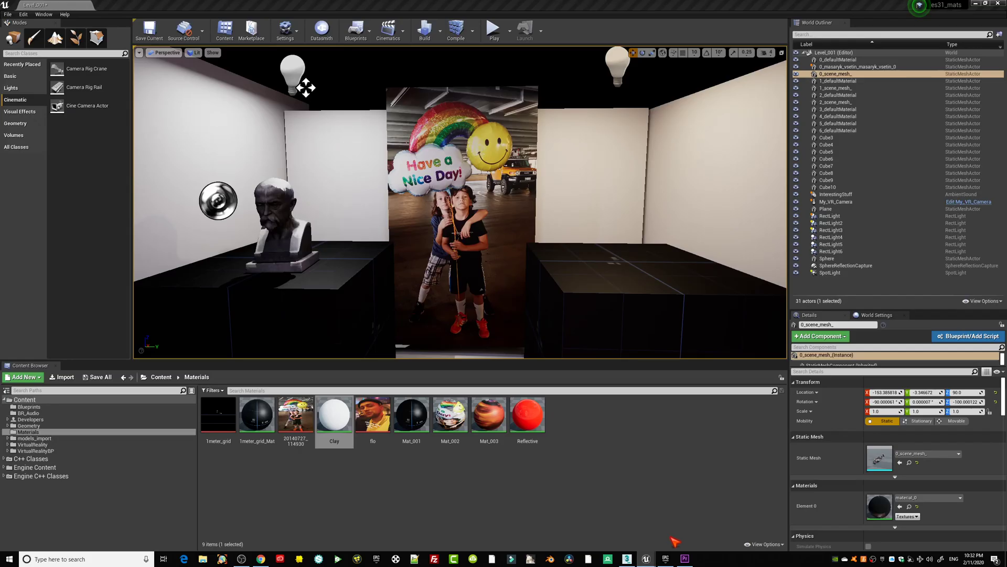
click(715, 66)
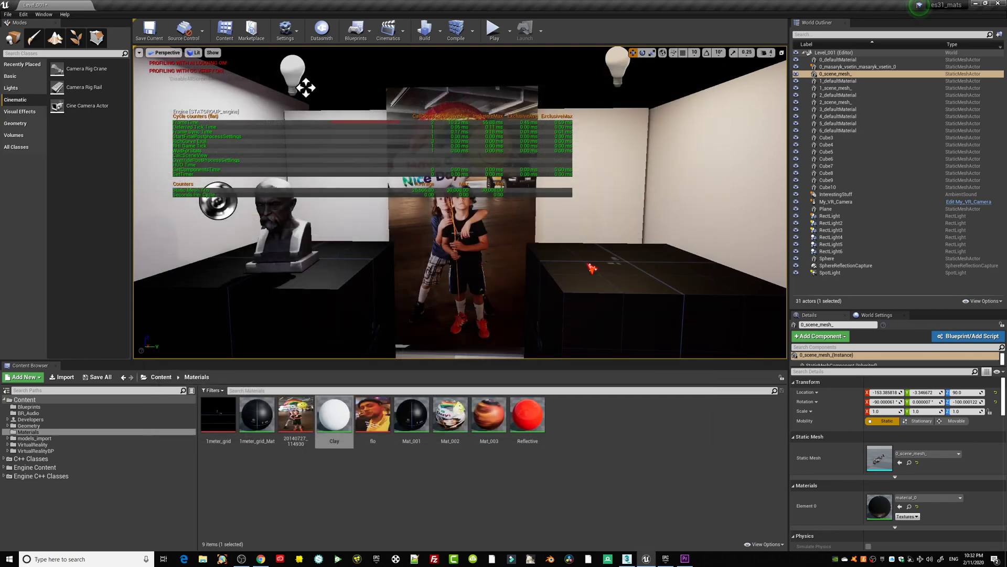
- Examine the room's rear walls, ceiling lights and balloon-photo panel in the viewport from several distances and angles
mouse_move(507, 288)
right_down()
mouse_move(517, 238)
mouse_move(509, 278)
mouse_move(522, 279)
right_up()
key(s)
key(w)
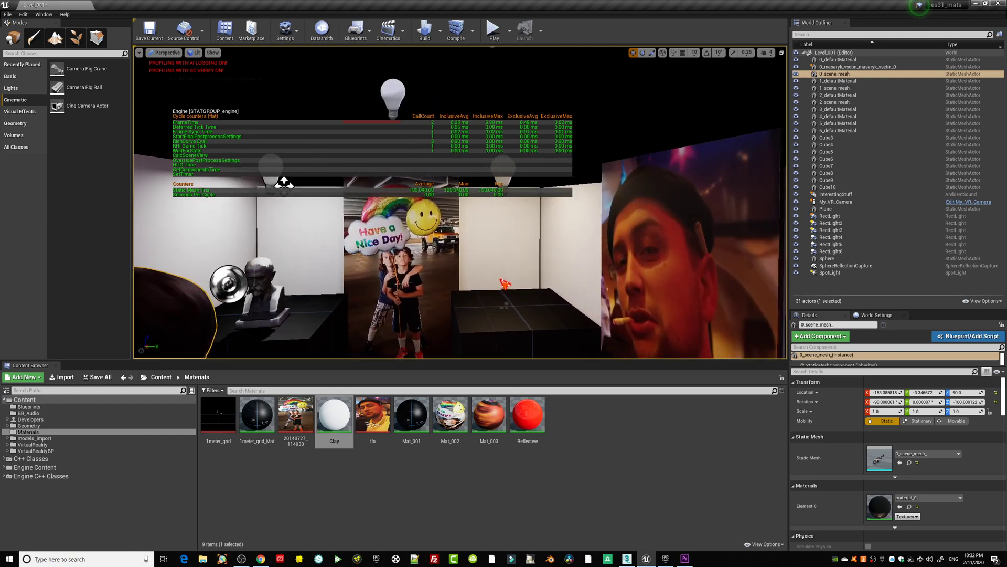
middle_drag(493, 278, 486, 277)
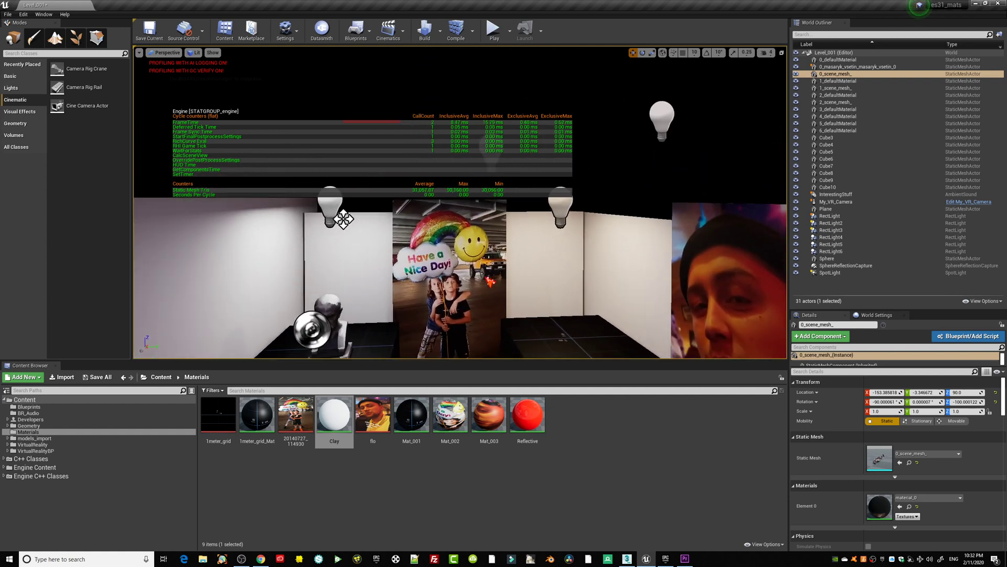
middle_drag(253, 225, 456, 240)
right_drag(461, 203, 546, 212)
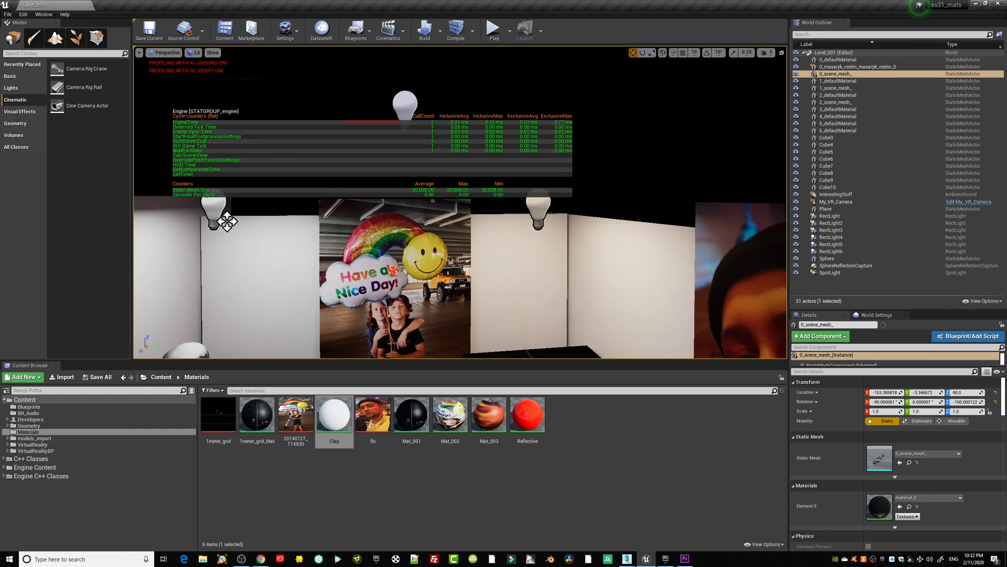
middle_drag(228, 221, 263, 230)
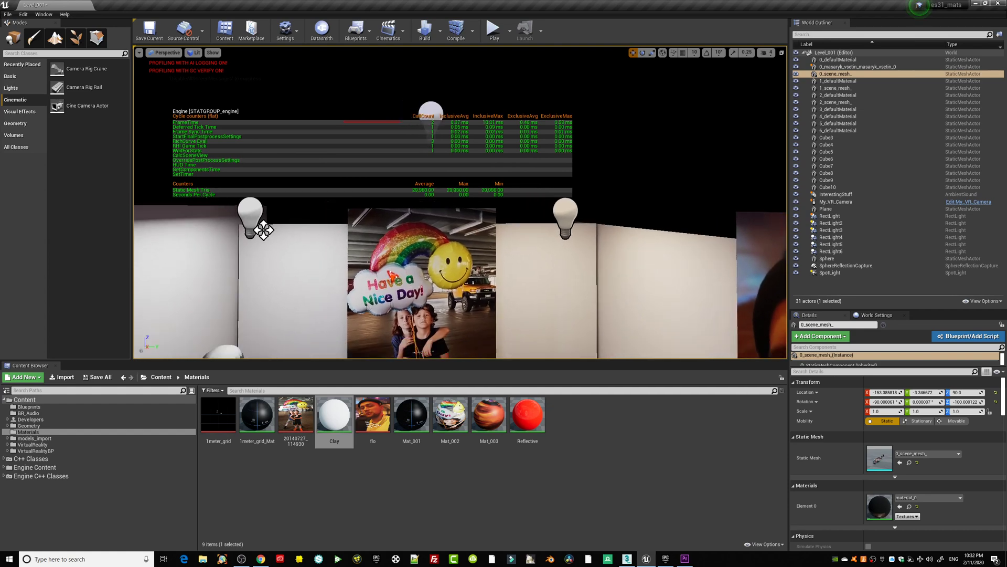
mouse_move(427, 293)
mouse_down()
mouse_move(427, 346)
mouse_move(436, 310)
mouse_up()
right_drag(392, 276, 392, 276)
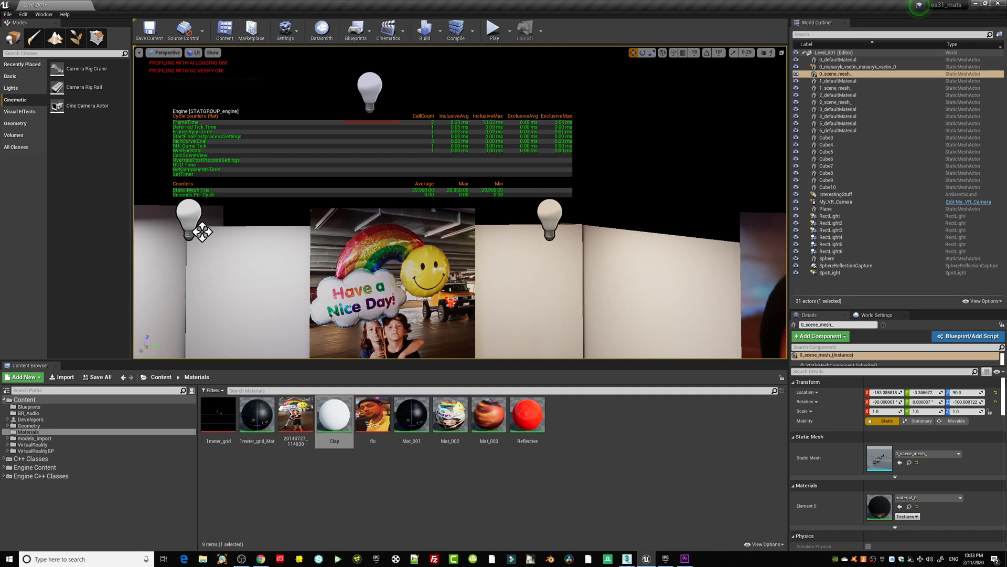
- Switch to Chrome and open a new blank tab beside the Oculus Quest article
click(260, 559)
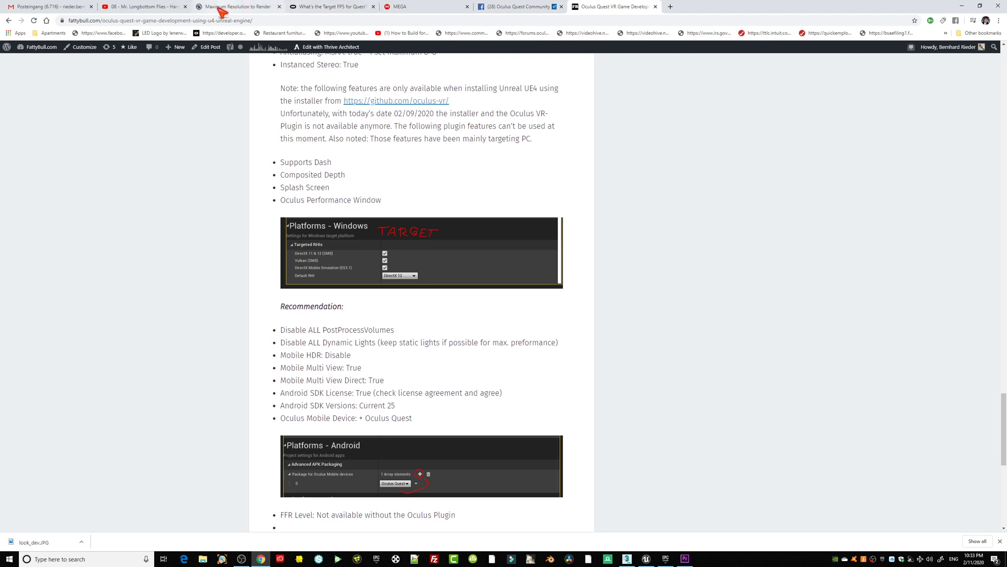
click(670, 7)
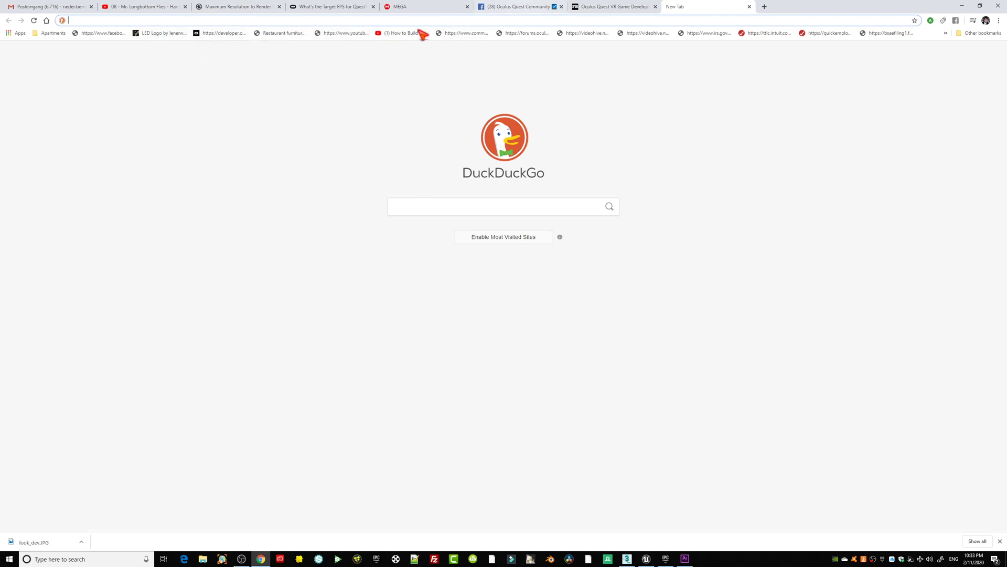
- Switch back to Unreal Engine and examine the bust, reflective sphere, black grid blocks and photo panels around the room
click(647, 558)
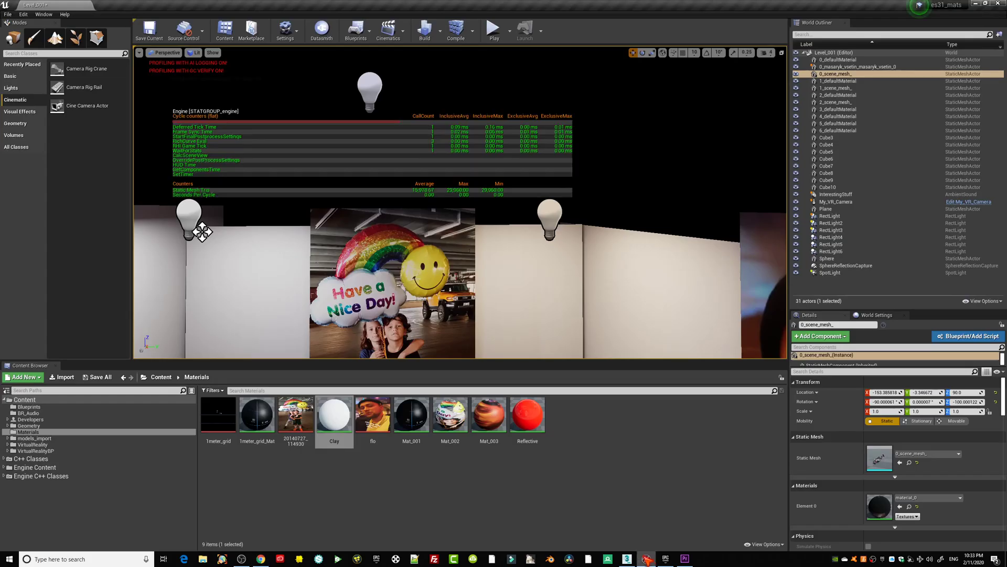
right_drag(432, 267, 439, 283)
drag(440, 267, 439, 269)
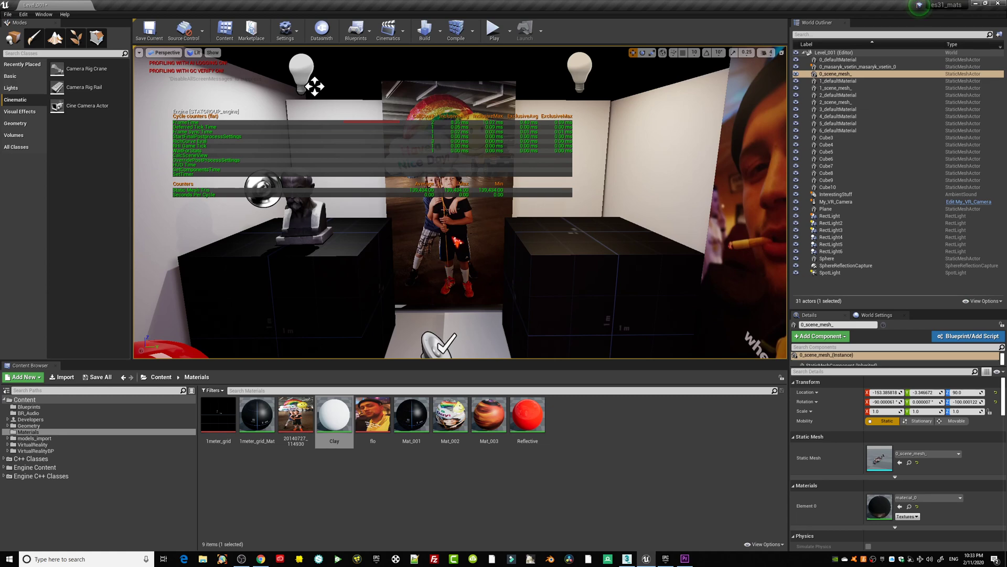
mouse_move(458, 243)
right_down()
mouse_move(452, 194)
mouse_move(459, 245)
mouse_move(347, 224)
mouse_move(451, 231)
mouse_move(460, 244)
right_up()
right_drag(323, 215, 299, 147)
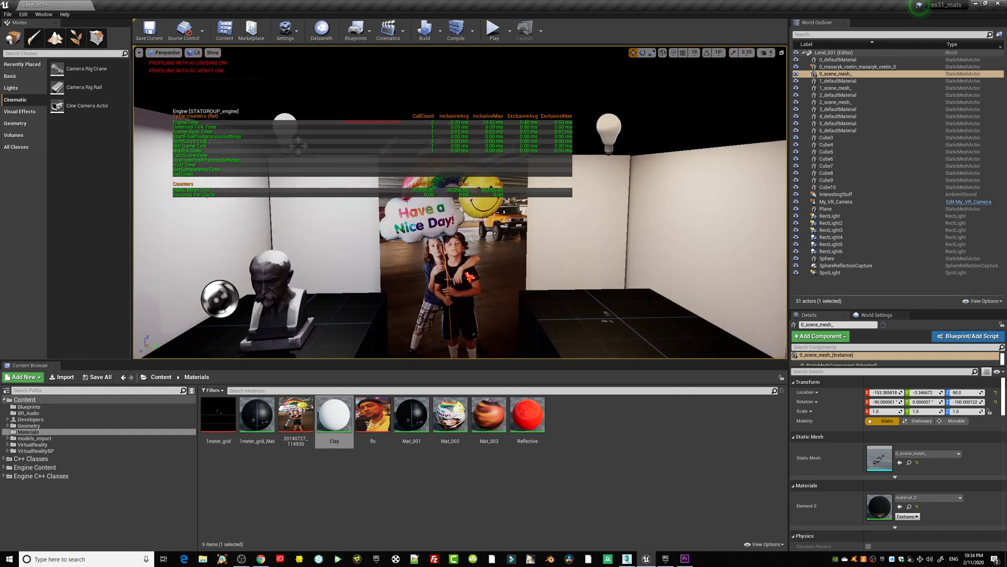
right_drag(317, 103, 316, 103)
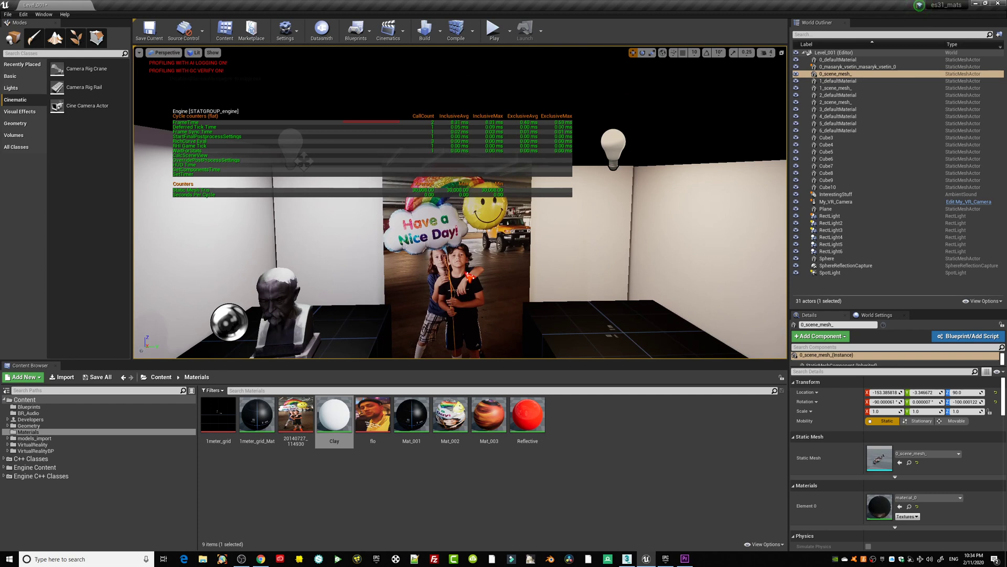
middle_drag(466, 277, 466, 277)
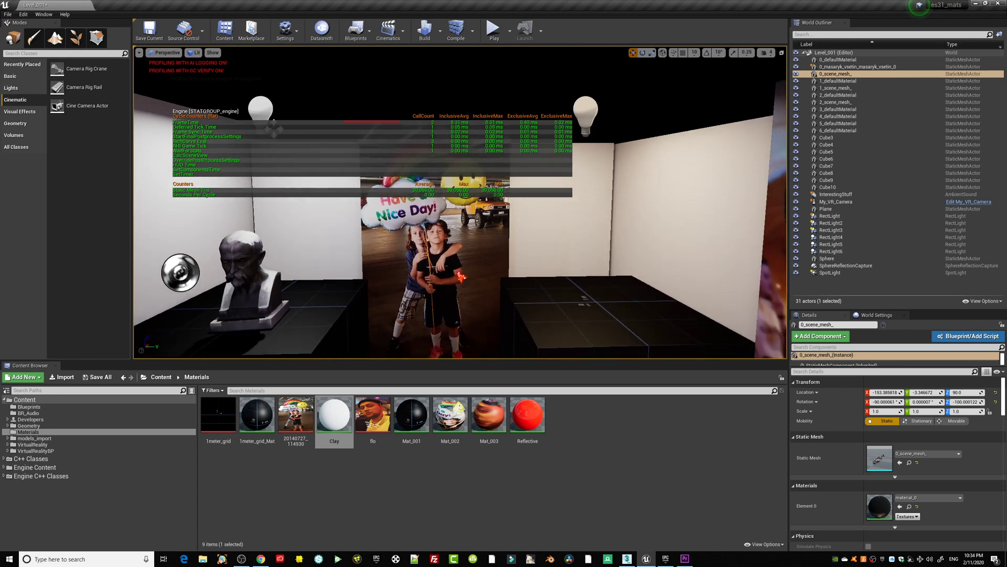
right_drag(453, 292, 448, 287)
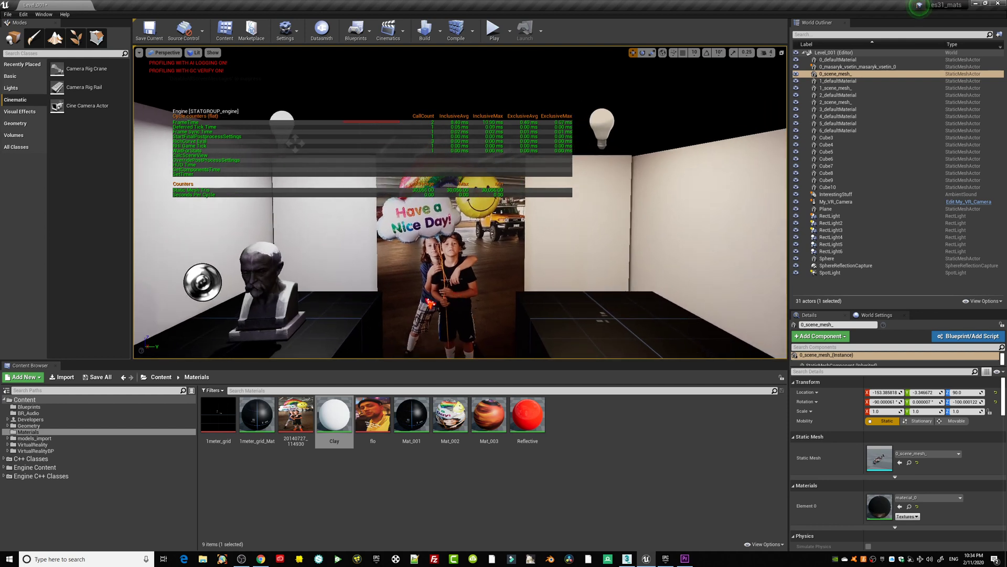